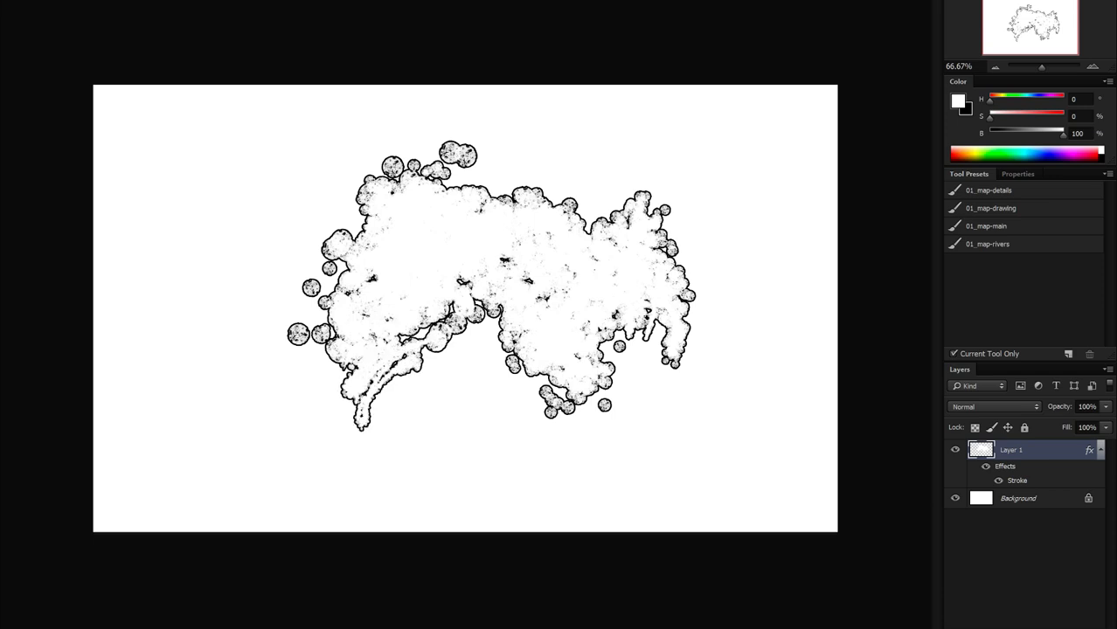
- Paint land masses extending the west, north and northeast coasts of the continent on Layer 1
{"action": "mouse_move", "coordinate": [337, 291]}
{"action": "left_mouse_down"}
{"action": "mouse_move", "coordinate": [326, 311]}
{"action": "mouse_move", "coordinate": [311, 312]}
{"action": "mouse_move", "coordinate": [303, 259]}
{"action": "mouse_move", "coordinate": [335, 201]}
{"action": "mouse_move", "coordinate": [284, 265]}
{"action": "mouse_move", "coordinate": [288, 312]}
{"action": "mouse_move", "coordinate": [273, 336]}
{"action": "mouse_move", "coordinate": [282, 240]}
{"action": "left_mouse_up"}
{"action": "mouse_move", "coordinate": [434, 180]}
{"action": "left_mouse_down"}
{"action": "mouse_move", "coordinate": [451, 181]}
{"action": "mouse_move", "coordinate": [435, 154]}
{"action": "left_mouse_up"}
{"action": "mouse_move", "coordinate": [486, 209]}
{"action": "left_mouse_down"}
{"action": "mouse_move", "coordinate": [456, 185]}
{"action": "mouse_move", "coordinate": [477, 156]}
{"action": "mouse_move", "coordinate": [505, 152]}
{"action": "mouse_move", "coordinate": [502, 165]}
{"action": "mouse_move", "coordinate": [514, 151]}
{"action": "mouse_move", "coordinate": [535, 161]}
{"action": "left_mouse_up"}
{"action": "mouse_move", "coordinate": [588, 222]}
{"action": "left_mouse_down"}
{"action": "mouse_move", "coordinate": [646, 197]}
{"action": "mouse_move", "coordinate": [610, 183]}
{"action": "mouse_move", "coordinate": [624, 194]}
{"action": "left_mouse_up"}
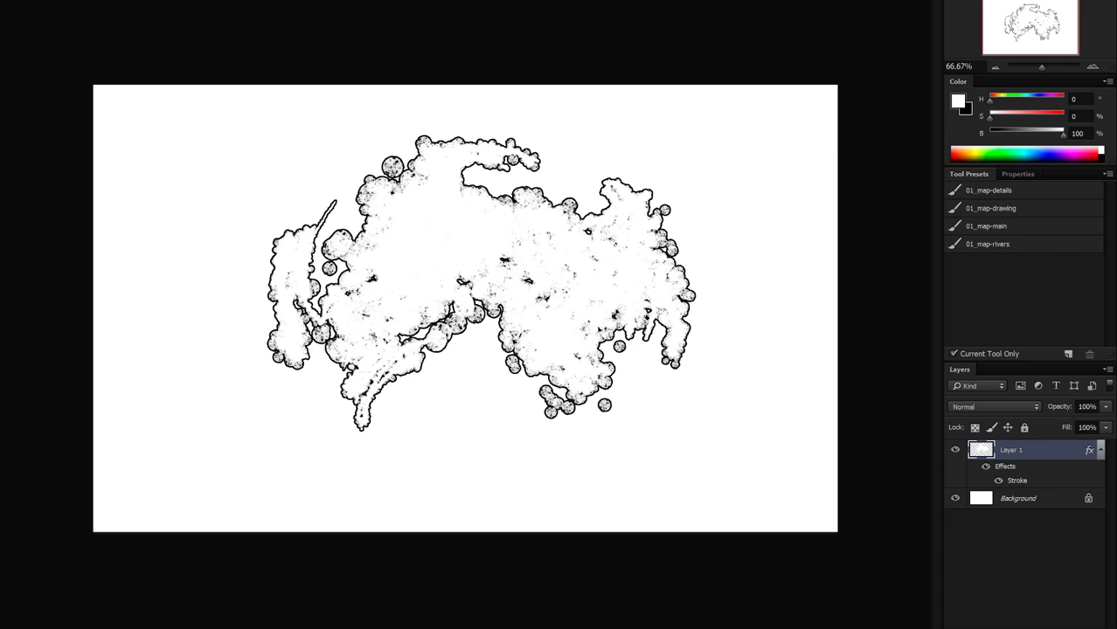
- Paint a second southwest peninsula, fill land along the central south coast and add a curved peninsula in the south
{"action": "mouse_move", "coordinate": [429, 354]}
{"action": "left_mouse_down"}
{"action": "mouse_move", "coordinate": [417, 391]}
{"action": "mouse_move", "coordinate": [382, 392]}
{"action": "mouse_move", "coordinate": [402, 427]}
{"action": "left_mouse_up"}
{"action": "mouse_move", "coordinate": [402, 427]}
{"action": "left_mouse_down"}
{"action": "mouse_move", "coordinate": [411, 398]}
{"action": "mouse_move", "coordinate": [432, 396]}
{"action": "left_mouse_up"}
{"action": "mouse_move", "coordinate": [435, 363]}
{"action": "left_mouse_down"}
{"action": "mouse_move", "coordinate": [413, 335]}
{"action": "mouse_move", "coordinate": [527, 281]}
{"action": "mouse_move", "coordinate": [505, 261]}
{"action": "left_mouse_up"}
{"action": "left_click_drag", "start_coordinate": [538, 299], "coordinate": [564, 289]}
{"action": "mouse_move", "coordinate": [452, 331]}
{"action": "left_mouse_down"}
{"action": "mouse_move", "coordinate": [492, 352]}
{"action": "mouse_move", "coordinate": [499, 329]}
{"action": "left_mouse_up"}
{"action": "mouse_move", "coordinate": [522, 423]}
{"action": "left_mouse_down"}
{"action": "mouse_move", "coordinate": [524, 437]}
{"action": "mouse_move", "coordinate": [481, 451]}
{"action": "mouse_move", "coordinate": [525, 420]}
{"action": "mouse_move", "coordinate": [536, 396]}
{"action": "left_mouse_up"}
{"action": "mouse_move", "coordinate": [483, 449]}
{"action": "left_mouse_down"}
{"action": "mouse_move", "coordinate": [455, 451]}
{"action": "mouse_move", "coordinate": [517, 406]}
{"action": "mouse_move", "coordinate": [542, 424]}
{"action": "left_mouse_up"}
{"action": "mouse_move", "coordinate": [542, 424]}
{"action": "left_mouse_down"}
{"action": "mouse_move", "coordinate": [537, 398]}
{"action": "mouse_move", "coordinate": [553, 403]}
{"action": "mouse_move", "coordinate": [516, 399]}
{"action": "mouse_move", "coordinate": [503, 416]}
{"action": "left_mouse_up"}
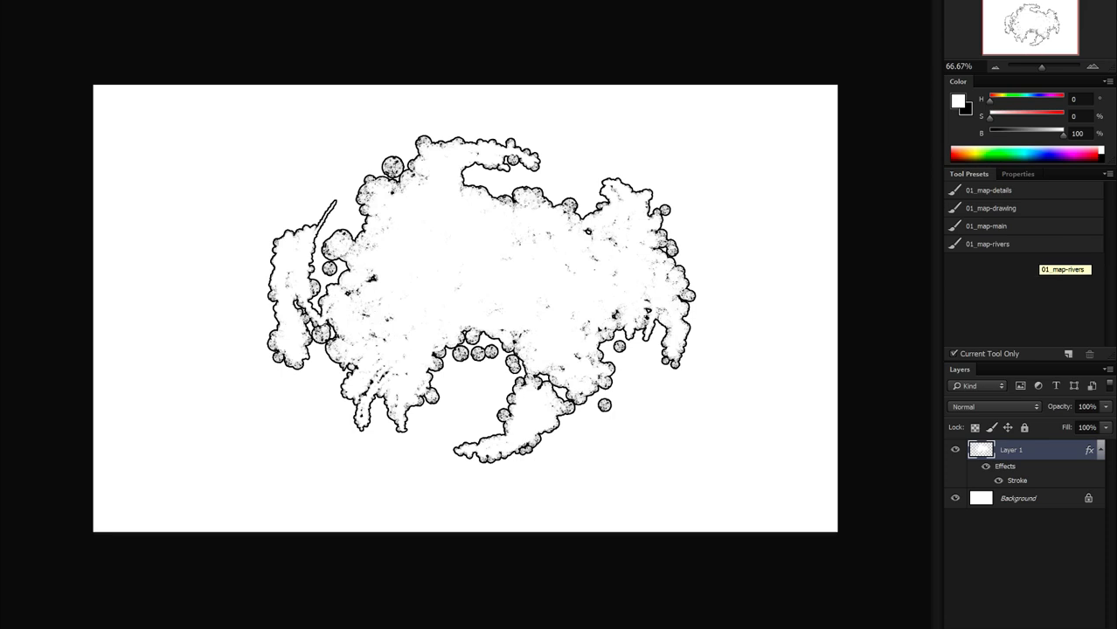
- Erase the round blobs along the east coast with the 01_map-erase-draw eraser preset at a smaller size
{"action": "key", "text": "e"}
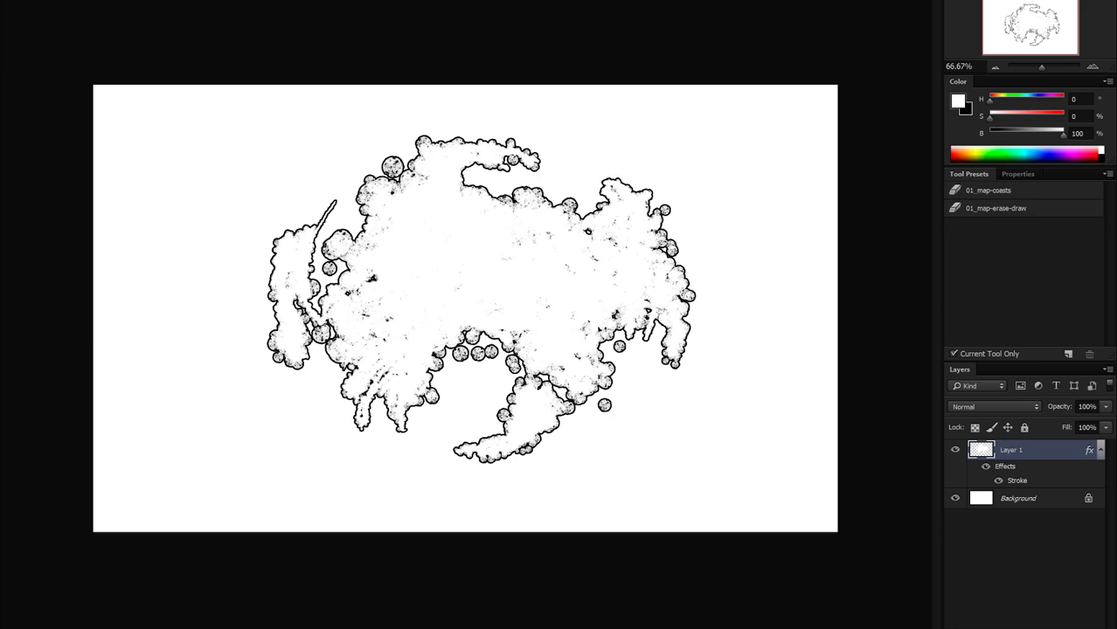
{"action": "left_click", "coordinate": [996, 209]}
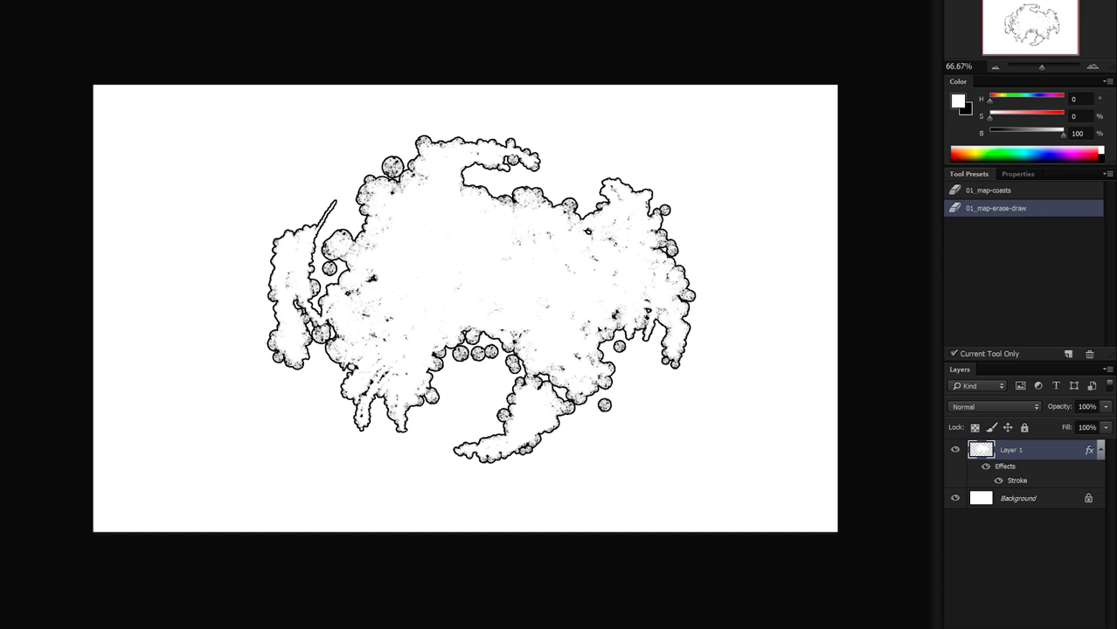
{"action": "key", "text": "bracketleft"}
{"action": "left_click_drag", "start_coordinate": [668, 213], "coordinate": [687, 274]}
{"action": "mouse_move", "coordinate": [659, 232]}
{"action": "left_mouse_down"}
{"action": "mouse_move", "coordinate": [688, 285]}
{"action": "mouse_move", "coordinate": [691, 311]}
{"action": "mouse_move", "coordinate": [683, 296]}
{"action": "mouse_move", "coordinate": [680, 307]}
{"action": "left_mouse_up"}
{"action": "mouse_move", "coordinate": [664, 364]}
{"action": "left_mouse_down"}
{"action": "mouse_move", "coordinate": [677, 365]}
{"action": "mouse_move", "coordinate": [658, 322]}
{"action": "mouse_move", "coordinate": [664, 355]}
{"action": "mouse_move", "coordinate": [609, 339]}
{"action": "left_mouse_up"}
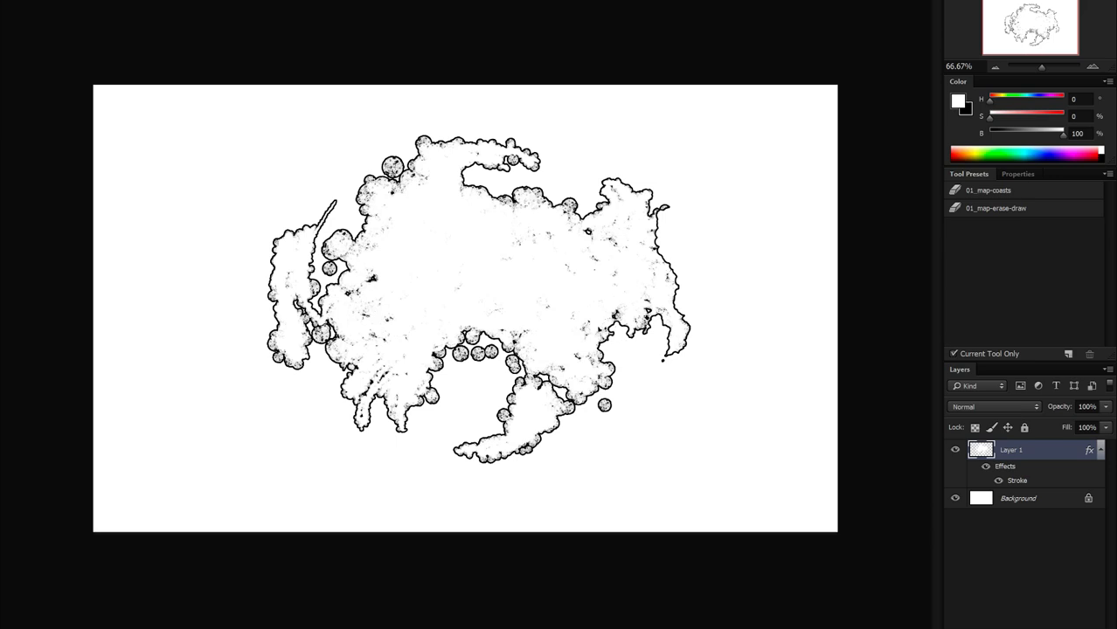
- Erase the stray blobs and trim the coastline around the southern bay and the north, west and southeast coasts
{"action": "mouse_move", "coordinate": [460, 355]}
{"action": "left_mouse_down"}
{"action": "mouse_move", "coordinate": [489, 348]}
{"action": "mouse_move", "coordinate": [472, 339]}
{"action": "mouse_move", "coordinate": [430, 367]}
{"action": "left_mouse_up"}
{"action": "mouse_move", "coordinate": [506, 355]}
{"action": "left_mouse_down"}
{"action": "mouse_move", "coordinate": [523, 385]}
{"action": "mouse_move", "coordinate": [505, 409]}
{"action": "mouse_move", "coordinate": [512, 400]}
{"action": "left_mouse_up"}
{"action": "left_click_drag", "start_coordinate": [567, 202], "coordinate": [572, 211]}
{"action": "mouse_move", "coordinate": [498, 168]}
{"action": "left_mouse_down"}
{"action": "mouse_move", "coordinate": [535, 155]}
{"action": "mouse_move", "coordinate": [538, 168]}
{"action": "left_mouse_up"}
{"action": "mouse_move", "coordinate": [428, 137]}
{"action": "left_mouse_down"}
{"action": "mouse_move", "coordinate": [318, 228]}
{"action": "mouse_move", "coordinate": [319, 283]}
{"action": "mouse_move", "coordinate": [306, 247]}
{"action": "mouse_move", "coordinate": [329, 243]}
{"action": "mouse_move", "coordinate": [333, 254]}
{"action": "left_mouse_up"}
{"action": "mouse_move", "coordinate": [321, 348]}
{"action": "left_mouse_down"}
{"action": "mouse_move", "coordinate": [325, 329]}
{"action": "mouse_move", "coordinate": [349, 400]}
{"action": "mouse_move", "coordinate": [349, 367]}
{"action": "mouse_move", "coordinate": [352, 406]}
{"action": "mouse_move", "coordinate": [383, 392]}
{"action": "mouse_move", "coordinate": [392, 428]}
{"action": "mouse_move", "coordinate": [427, 401]}
{"action": "mouse_move", "coordinate": [434, 357]}
{"action": "mouse_move", "coordinate": [455, 337]}
{"action": "mouse_move", "coordinate": [517, 355]}
{"action": "mouse_move", "coordinate": [491, 333]}
{"action": "left_mouse_up"}
{"action": "left_click_drag", "start_coordinate": [521, 369], "coordinate": [521, 401]}
{"action": "left_click_drag", "start_coordinate": [534, 452], "coordinate": [526, 455]}
{"action": "mouse_move", "coordinate": [572, 409]}
{"action": "left_mouse_down"}
{"action": "mouse_move", "coordinate": [608, 402]}
{"action": "mouse_move", "coordinate": [619, 322]}
{"action": "mouse_move", "coordinate": [628, 332]}
{"action": "left_mouse_up"}
{"action": "left_click", "coordinate": [647, 332]}
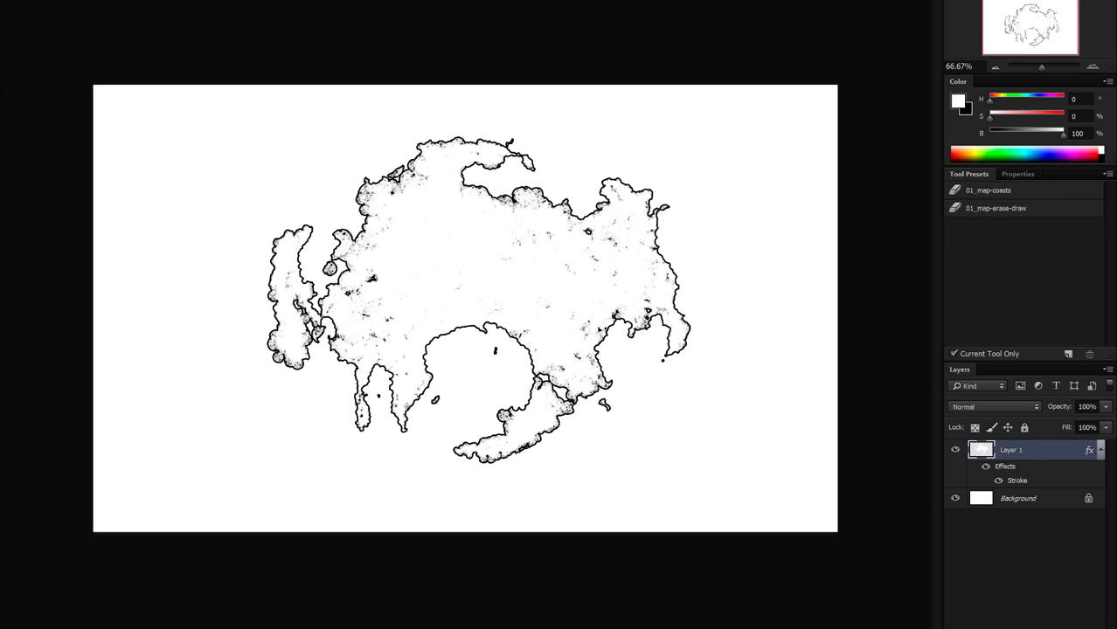
- Roughen the east coast and its southern inlet with the 01_map-coasts eraser preset at a smaller size
{"action": "double_click", "coordinate": [989, 191]}
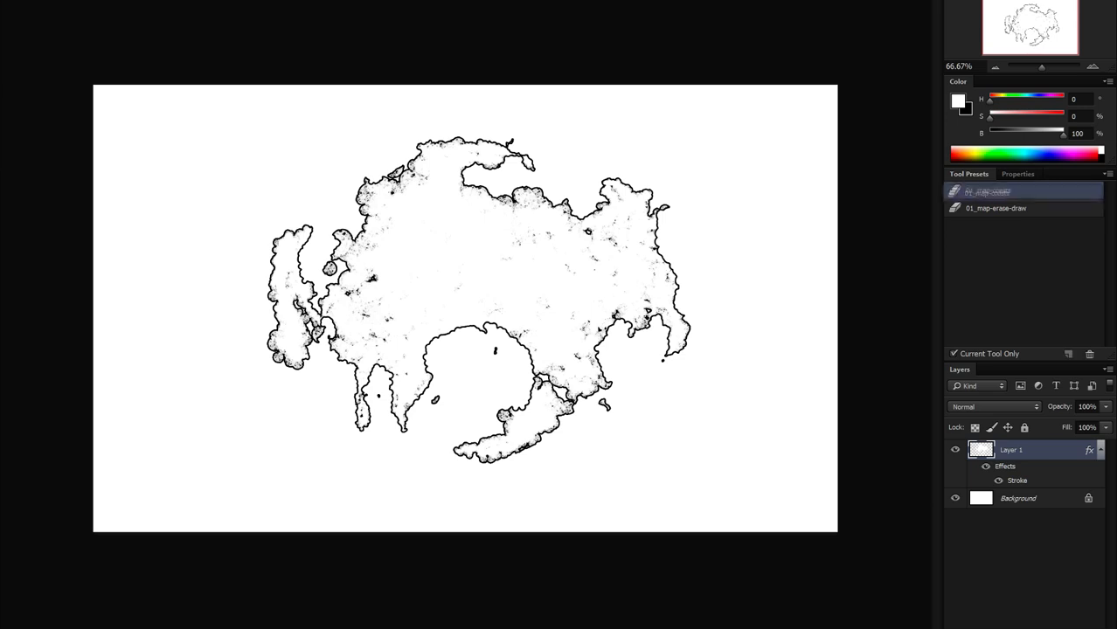
{"action": "key", "text": "Return"}
{"action": "key", "text": "bracketleft"}
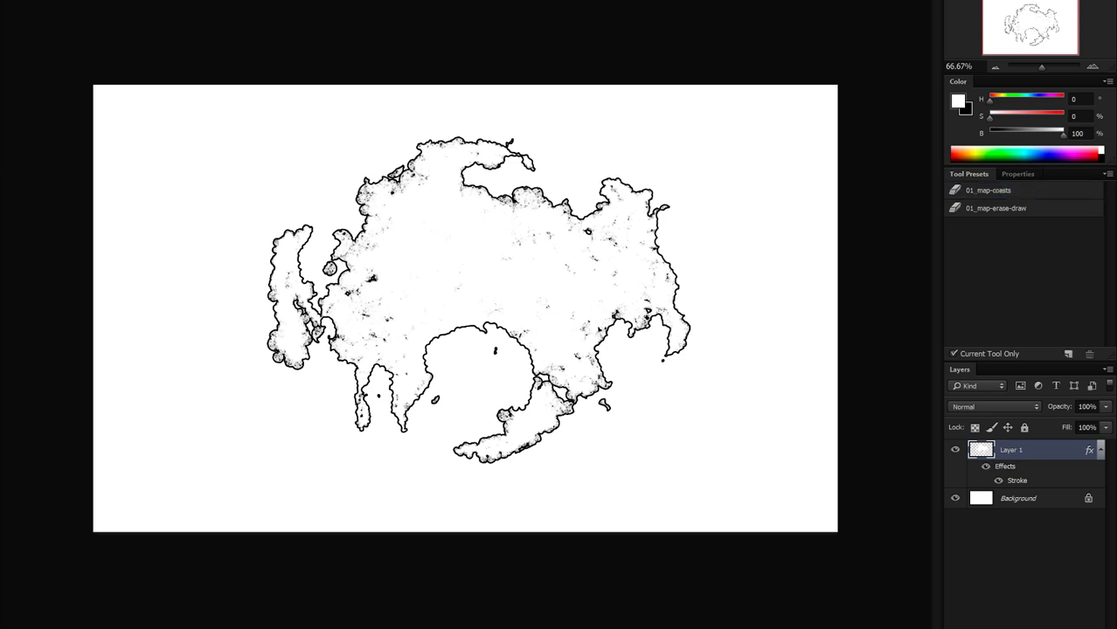
{"action": "left_click", "coordinate": [672, 275]}
{"action": "left_click_drag", "start_coordinate": [660, 255], "coordinate": [676, 288]}
{"action": "mouse_move", "coordinate": [640, 324]}
{"action": "left_mouse_down"}
{"action": "mouse_move", "coordinate": [620, 309]}
{"action": "mouse_move", "coordinate": [608, 324]}
{"action": "left_mouse_up"}
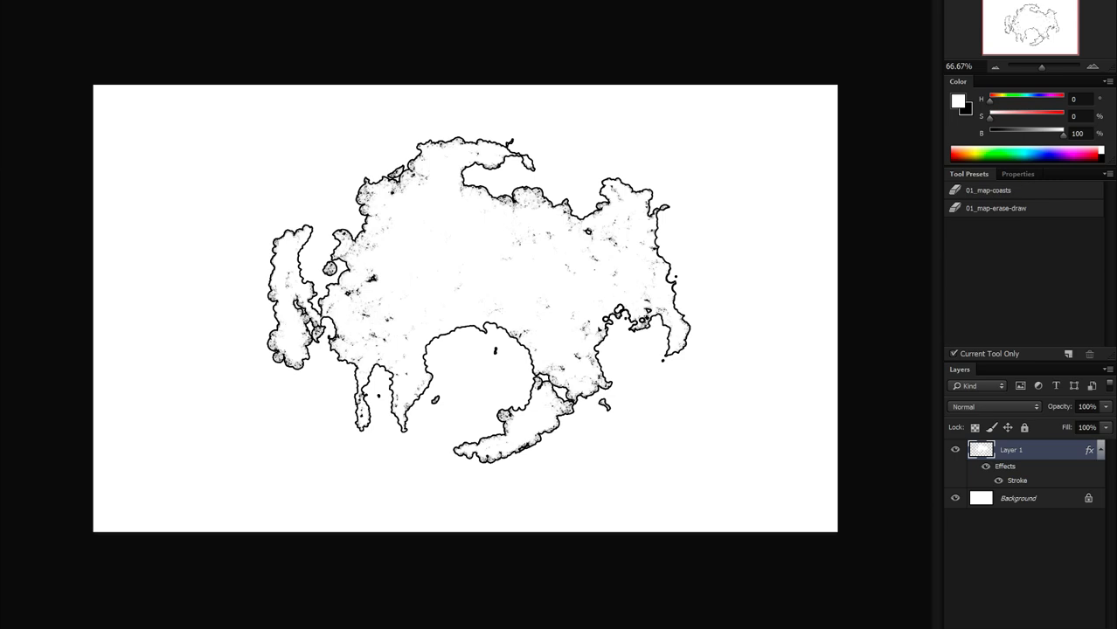
- Break up the southeast coast and both southwest peninsulas into a jagged coastline with small islands
{"action": "mouse_move", "coordinate": [597, 364]}
{"action": "left_mouse_down"}
{"action": "mouse_move", "coordinate": [600, 339]}
{"action": "mouse_move", "coordinate": [589, 343]}
{"action": "mouse_move", "coordinate": [598, 381]}
{"action": "left_mouse_up"}
{"action": "left_click", "coordinate": [557, 426]}
{"action": "left_click_drag", "start_coordinate": [561, 417], "coordinate": [541, 427]}
{"action": "mouse_move", "coordinate": [447, 329]}
{"action": "left_mouse_down"}
{"action": "mouse_move", "coordinate": [423, 352]}
{"action": "mouse_move", "coordinate": [429, 380]}
{"action": "mouse_move", "coordinate": [428, 341]}
{"action": "mouse_move", "coordinate": [448, 324]}
{"action": "mouse_move", "coordinate": [424, 342]}
{"action": "mouse_move", "coordinate": [427, 374]}
{"action": "mouse_move", "coordinate": [409, 356]}
{"action": "left_mouse_up"}
{"action": "left_click", "coordinate": [428, 384]}
{"action": "mouse_move", "coordinate": [425, 398]}
{"action": "left_mouse_down"}
{"action": "mouse_move", "coordinate": [422, 376]}
{"action": "mouse_move", "coordinate": [409, 405]}
{"action": "mouse_move", "coordinate": [426, 399]}
{"action": "mouse_move", "coordinate": [399, 422]}
{"action": "mouse_move", "coordinate": [396, 385]}
{"action": "mouse_move", "coordinate": [405, 377]}
{"action": "mouse_move", "coordinate": [403, 400]}
{"action": "mouse_move", "coordinate": [415, 353]}
{"action": "mouse_move", "coordinate": [364, 376]}
{"action": "mouse_move", "coordinate": [339, 359]}
{"action": "mouse_move", "coordinate": [350, 352]}
{"action": "mouse_move", "coordinate": [402, 385]}
{"action": "mouse_move", "coordinate": [406, 370]}
{"action": "mouse_move", "coordinate": [359, 404]}
{"action": "mouse_move", "coordinate": [363, 422]}
{"action": "left_mouse_up"}
{"action": "mouse_move", "coordinate": [361, 364]}
{"action": "left_mouse_down"}
{"action": "mouse_move", "coordinate": [368, 346]}
{"action": "mouse_move", "coordinate": [383, 350]}
{"action": "mouse_move", "coordinate": [379, 362]}
{"action": "mouse_move", "coordinate": [428, 342]}
{"action": "left_mouse_up"}
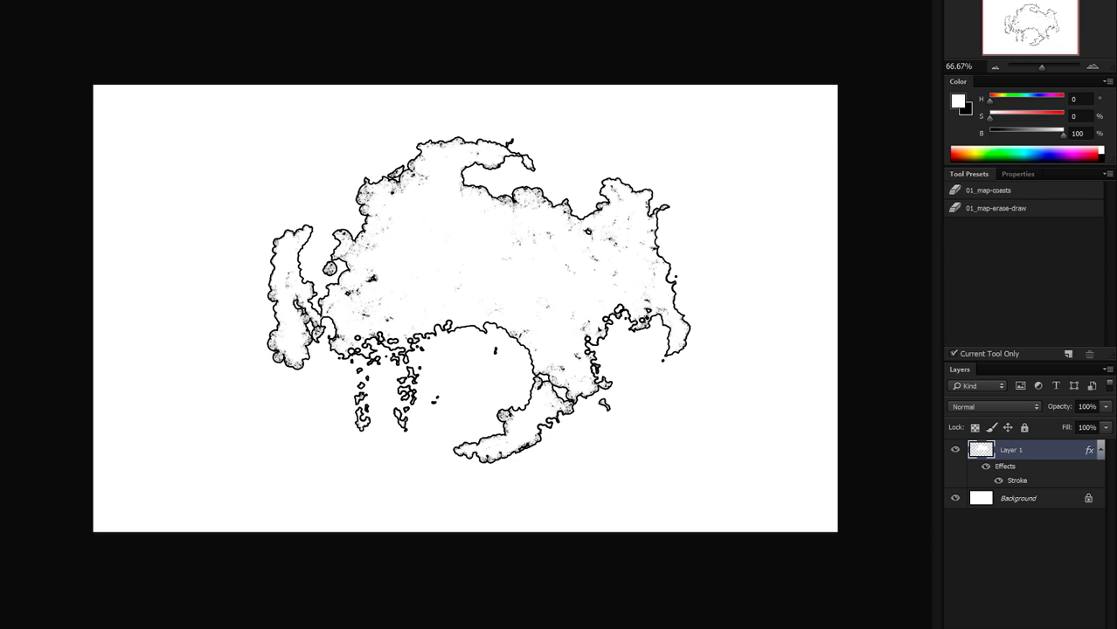
- Choose the 01_map-drawing brush preset and enlarge the brush
{"action": "key", "text": "b"}
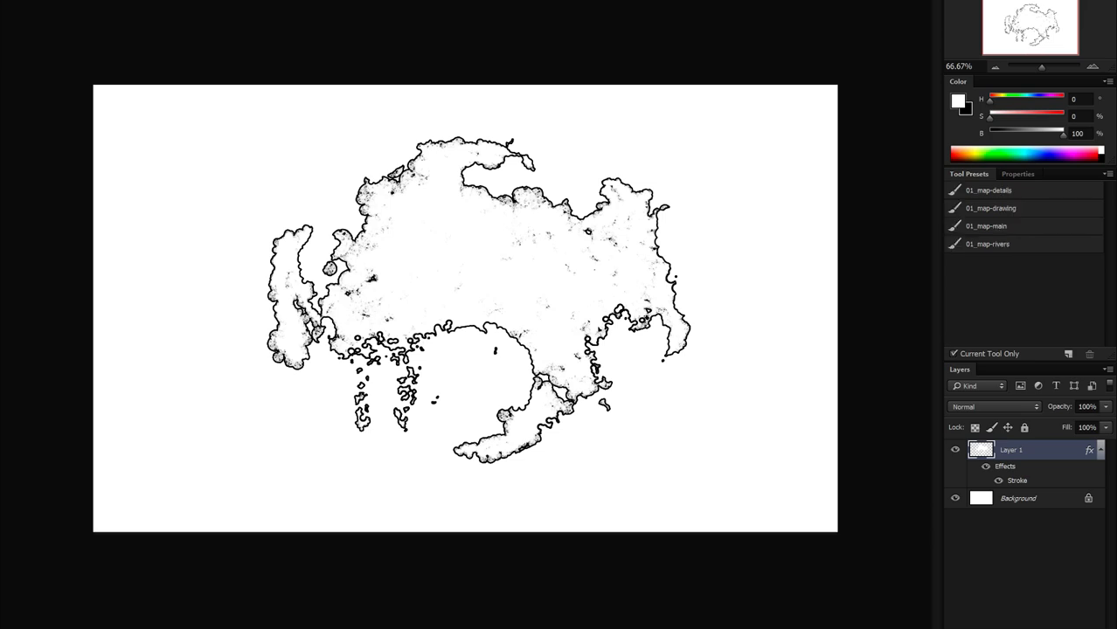
{"action": "left_click", "coordinate": [992, 208]}
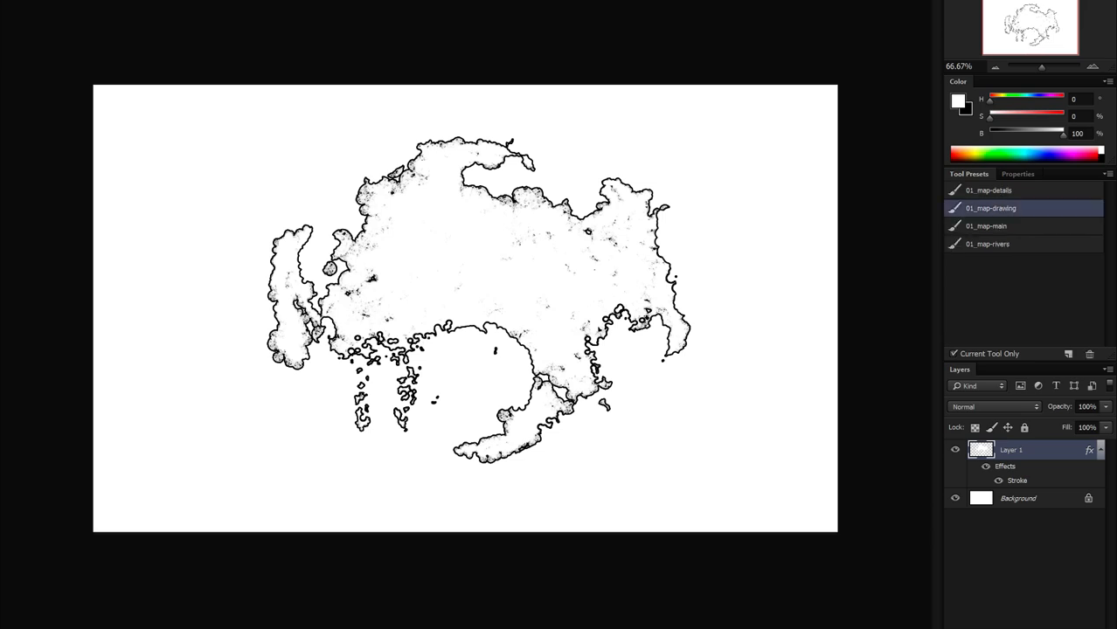
{"action": "key", "text": "bracketright"}
{"action": "mouse_move", "coordinate": [378, 161]}
{"action": "left_mouse_down"}
{"action": "mouse_move", "coordinate": [351, 199]}
{"action": "mouse_move", "coordinate": [360, 237]}
{"action": "mouse_move", "coordinate": [382, 131]}
{"action": "left_mouse_up"}
{"action": "key", "text": "ctrl+z"}
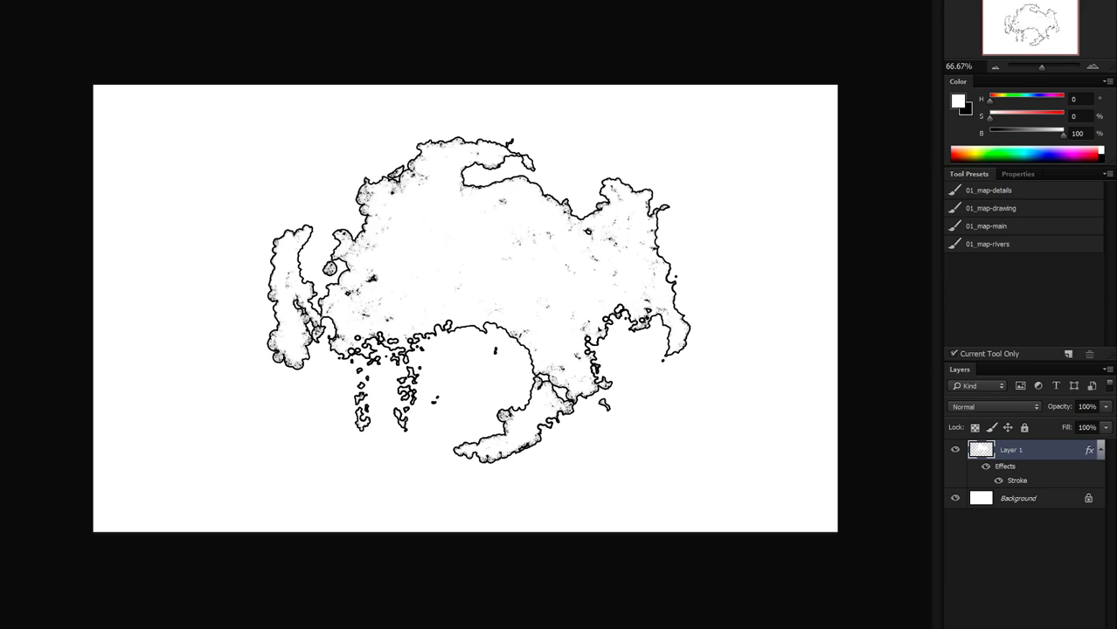
{"action": "mouse_move", "coordinate": [591, 170]}
{"action": "left_mouse_down"}
{"action": "mouse_move", "coordinate": [683, 201]}
{"action": "mouse_move", "coordinate": [678, 264]}
{"action": "left_mouse_up"}
{"action": "key", "text": "ctrl+z"}
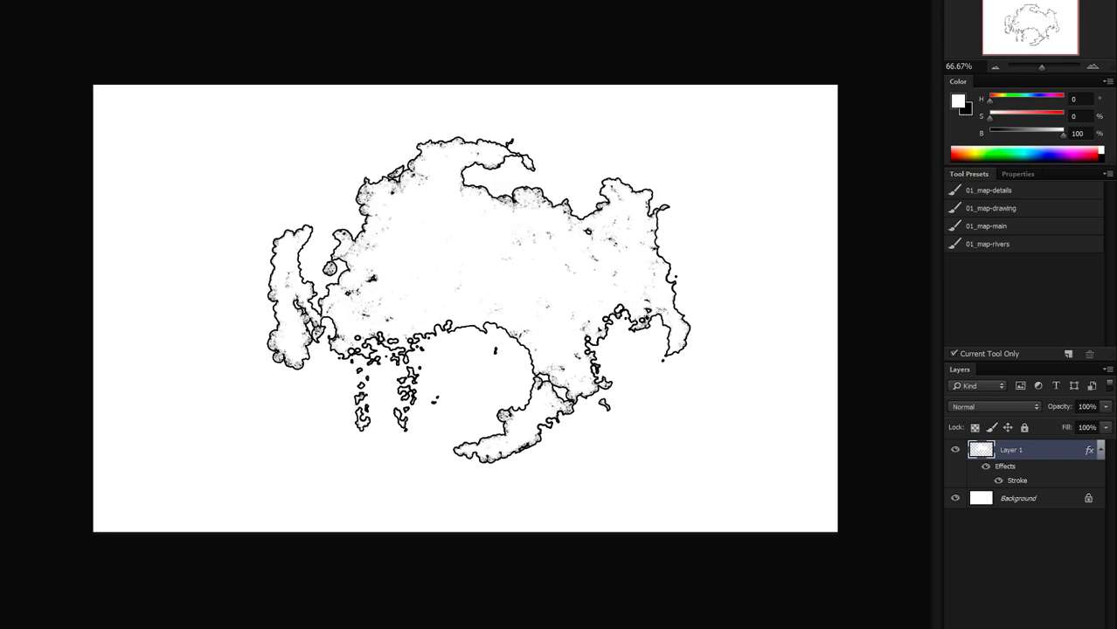
- Paint land along the northeast, north and northwest coasts, including a peninsula reaching northwest from the northeast coast
{"action": "left_click_drag", "start_coordinate": [649, 208], "coordinate": [656, 253]}
{"action": "mouse_move", "coordinate": [598, 211]}
{"action": "left_mouse_down"}
{"action": "mouse_move", "coordinate": [593, 227]}
{"action": "mouse_move", "coordinate": [605, 194]}
{"action": "mouse_move", "coordinate": [570, 153]}
{"action": "mouse_move", "coordinate": [574, 140]}
{"action": "mouse_move", "coordinate": [503, 141]}
{"action": "left_mouse_up"}
{"action": "mouse_move", "coordinate": [399, 175]}
{"action": "left_mouse_down"}
{"action": "mouse_move", "coordinate": [416, 157]}
{"action": "mouse_move", "coordinate": [421, 181]}
{"action": "mouse_move", "coordinate": [364, 198]}
{"action": "mouse_move", "coordinate": [367, 248]}
{"action": "mouse_move", "coordinate": [357, 247]}
{"action": "mouse_move", "coordinate": [351, 270]}
{"action": "left_mouse_up"}
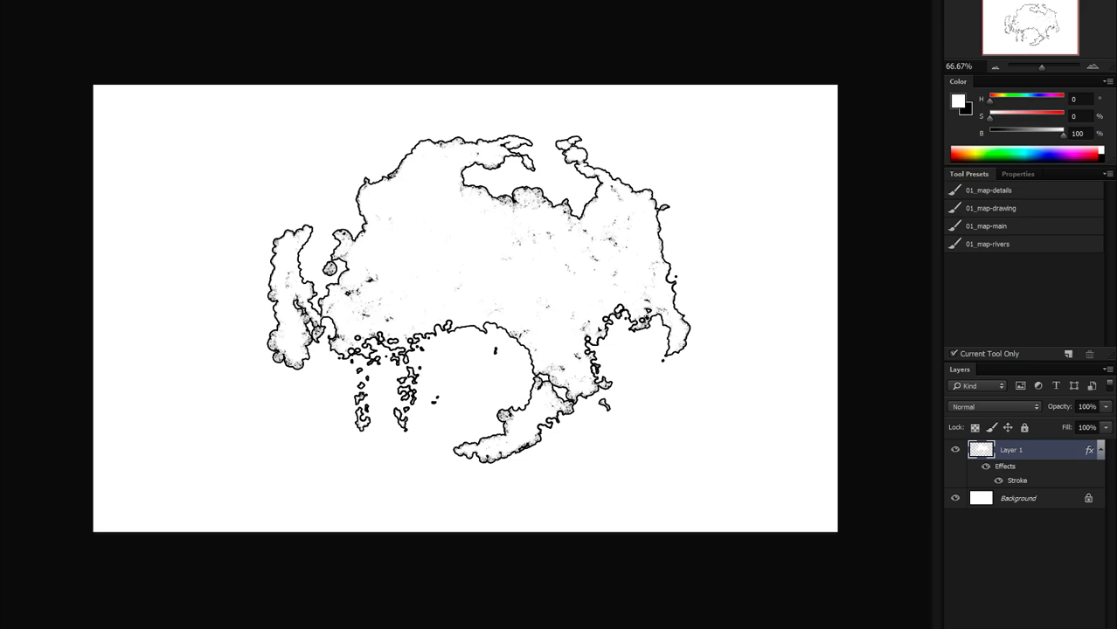
- Fill in the speckled interior and northern bay shore, and paint curved land arms along the west coast
{"action": "mouse_move", "coordinate": [593, 259]}
{"action": "left_mouse_down"}
{"action": "mouse_move", "coordinate": [613, 242]}
{"action": "mouse_move", "coordinate": [517, 242]}
{"action": "left_mouse_up"}
{"action": "mouse_move", "coordinate": [542, 204]}
{"action": "left_mouse_down"}
{"action": "mouse_move", "coordinate": [510, 204]}
{"action": "mouse_move", "coordinate": [519, 192]}
{"action": "mouse_move", "coordinate": [539, 197]}
{"action": "left_mouse_up"}
{"action": "mouse_move", "coordinate": [365, 316]}
{"action": "left_mouse_down"}
{"action": "mouse_move", "coordinate": [332, 252]}
{"action": "mouse_move", "coordinate": [343, 233]}
{"action": "mouse_move", "coordinate": [321, 211]}
{"action": "mouse_move", "coordinate": [335, 215]}
{"action": "mouse_move", "coordinate": [288, 218]}
{"action": "mouse_move", "coordinate": [279, 234]}
{"action": "mouse_move", "coordinate": [299, 198]}
{"action": "mouse_move", "coordinate": [288, 219]}
{"action": "mouse_move", "coordinate": [322, 189]}
{"action": "left_mouse_up"}
{"action": "mouse_move", "coordinate": [278, 235]}
{"action": "left_mouse_down"}
{"action": "mouse_move", "coordinate": [274, 306]}
{"action": "mouse_move", "coordinate": [277, 229]}
{"action": "mouse_move", "coordinate": [266, 283]}
{"action": "left_mouse_up"}
- Dab small islands off the southwest peninsulas and around the southern bay
{"action": "left_click", "coordinate": [350, 419]}
{"action": "left_click", "coordinate": [331, 406]}
{"action": "left_click", "coordinate": [331, 410]}
{"action": "left_click", "coordinate": [346, 423]}
{"action": "left_click", "coordinate": [350, 428]}
{"action": "left_click", "coordinate": [352, 433]}
{"action": "left_click", "coordinate": [317, 377]}
{"action": "left_click", "coordinate": [317, 384]}
{"action": "left_click", "coordinate": [322, 381]}
{"action": "left_click", "coordinate": [292, 382]}
{"action": "left_click", "coordinate": [459, 426]}
{"action": "left_click", "coordinate": [475, 435]}
{"action": "left_click", "coordinate": [422, 452]}
{"action": "left_click", "coordinate": [440, 458]}
- Paint added land beside the southeast coast and at the tip of the eastern peninsula
{"action": "left_click", "coordinate": [555, 443]}
{"action": "mouse_move", "coordinate": [570, 433]}
{"action": "left_mouse_down"}
{"action": "mouse_move", "coordinate": [551, 438]}
{"action": "mouse_move", "coordinate": [573, 430]}
{"action": "mouse_move", "coordinate": [607, 384]}
{"action": "mouse_move", "coordinate": [610, 400]}
{"action": "left_mouse_up"}
{"action": "left_click_drag", "start_coordinate": [668, 359], "coordinate": [655, 365]}
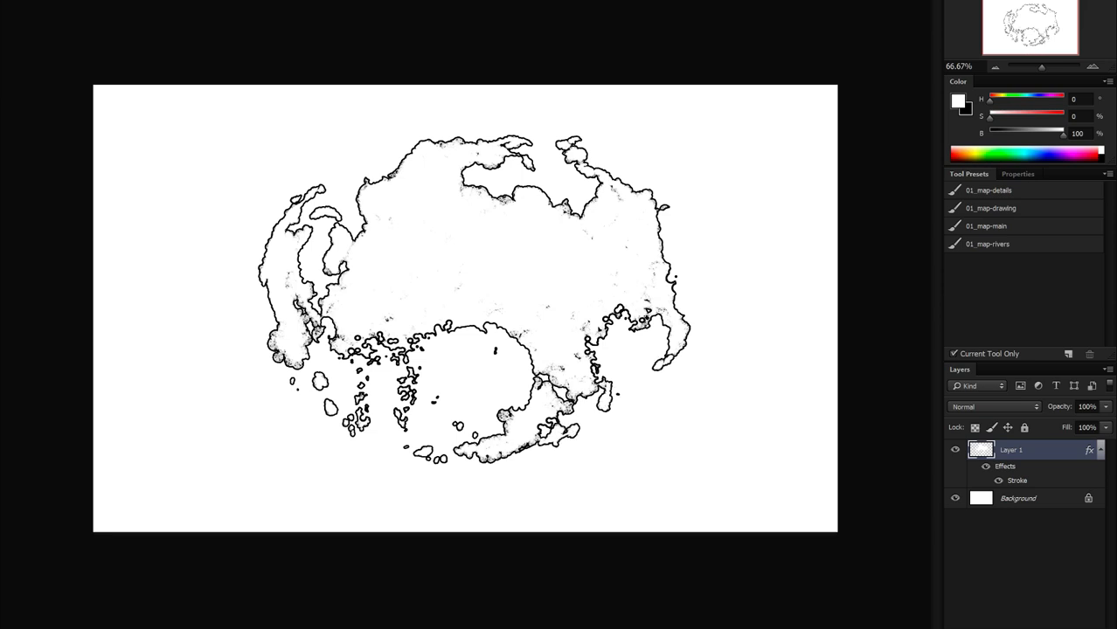
- Paint land arms along the east and northeast coasts and a spur into the southern bay
{"action": "mouse_move", "coordinate": [671, 282]}
{"action": "left_mouse_down"}
{"action": "mouse_move", "coordinate": [673, 249]}
{"action": "mouse_move", "coordinate": [679, 307]}
{"action": "left_mouse_up"}
{"action": "left_click_drag", "start_coordinate": [679, 259], "coordinate": [667, 281]}
{"action": "mouse_move", "coordinate": [681, 229]}
{"action": "left_mouse_down"}
{"action": "mouse_move", "coordinate": [670, 205]}
{"action": "mouse_move", "coordinate": [672, 218]}
{"action": "mouse_move", "coordinate": [654, 210]}
{"action": "mouse_move", "coordinate": [660, 234]}
{"action": "left_mouse_up"}
{"action": "left_click_drag", "start_coordinate": [625, 185], "coordinate": [638, 170]}
{"action": "left_click_drag", "start_coordinate": [636, 180], "coordinate": [597, 154]}
{"action": "mouse_move", "coordinate": [585, 201]}
{"action": "left_mouse_down"}
{"action": "mouse_move", "coordinate": [577, 213]}
{"action": "mouse_move", "coordinate": [554, 185]}
{"action": "mouse_move", "coordinate": [588, 194]}
{"action": "left_mouse_up"}
{"action": "mouse_move", "coordinate": [531, 363]}
{"action": "left_mouse_down"}
{"action": "mouse_move", "coordinate": [515, 393]}
{"action": "mouse_move", "coordinate": [519, 377]}
{"action": "mouse_move", "coordinate": [502, 392]}
{"action": "mouse_move", "coordinate": [517, 383]}
{"action": "left_mouse_up"}
- Roughen the northeast shore of the southern bay with the 01_map-coasts eraser preset at a smaller size
{"action": "key", "text": "e"}
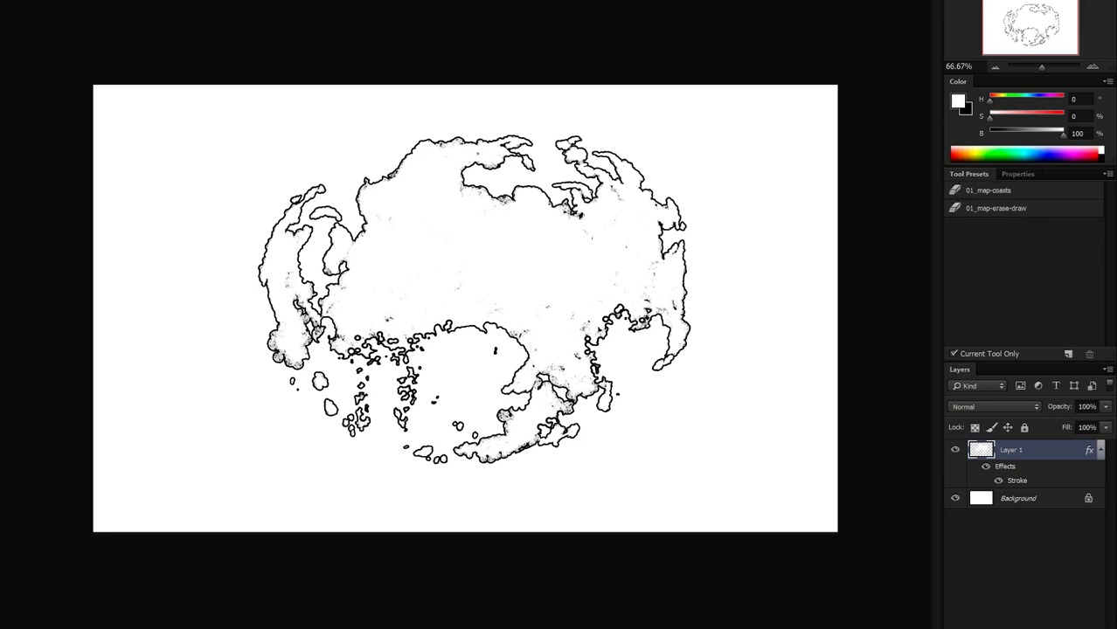
{"action": "left_click", "coordinate": [989, 191]}
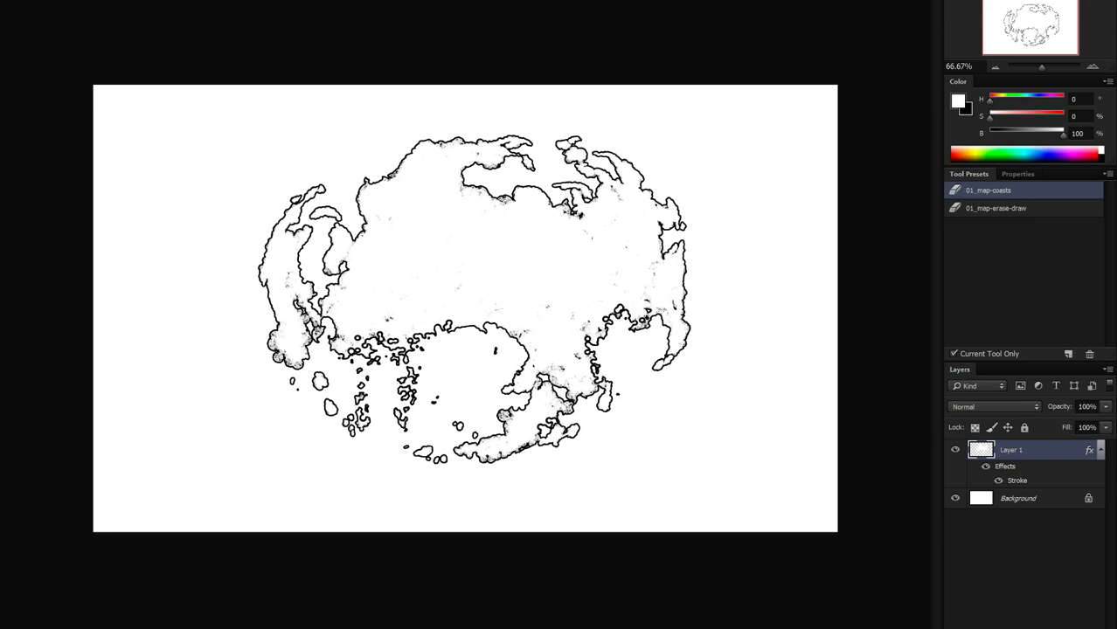
{"action": "key", "text": "bracketleft"}
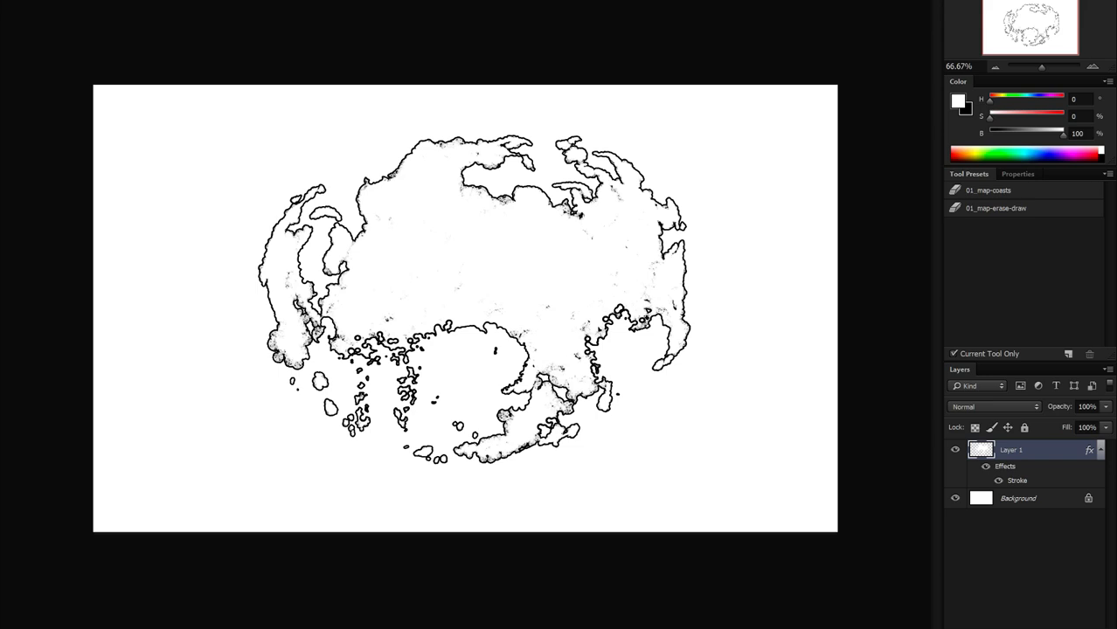
{"action": "left_click_drag", "start_coordinate": [497, 322], "coordinate": [530, 363]}
{"action": "left_click", "coordinate": [505, 326]}
- Open the Stroke settings in Layer 1's layer style and move the dialog clear of the map
{"action": "key", "text": "v"}
{"action": "double_click", "coordinate": [1053, 450]}
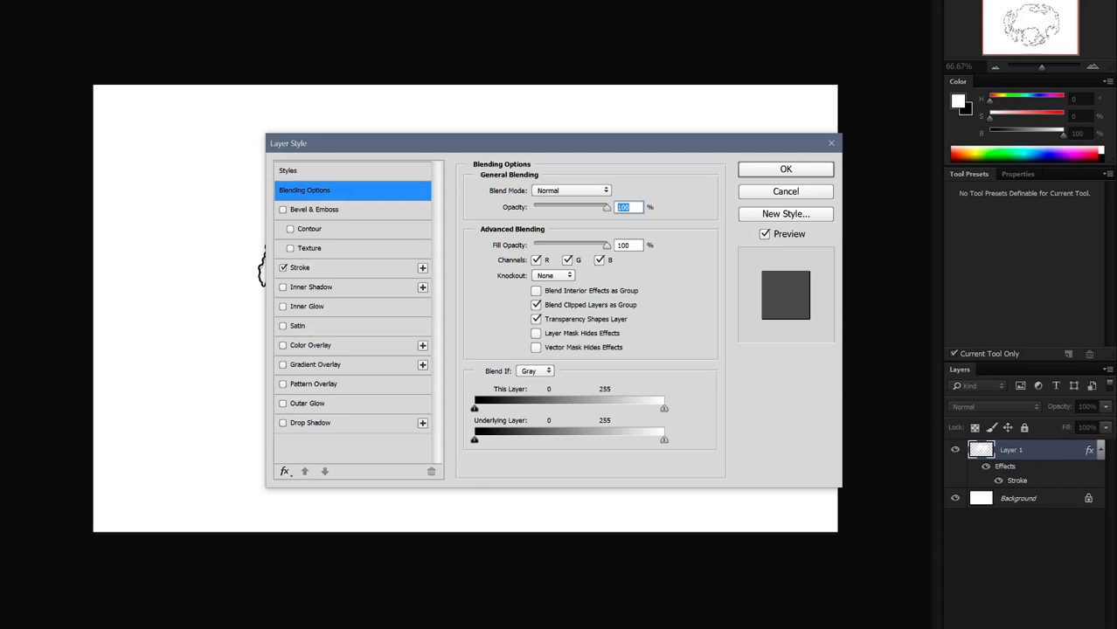
{"action": "left_click", "coordinate": [300, 267]}
{"action": "mouse_move", "coordinate": [542, 144]}
{"action": "left_mouse_down"}
{"action": "mouse_move", "coordinate": [751, 140]}
{"action": "mouse_move", "coordinate": [886, 246]}
{"action": "mouse_move", "coordinate": [876, 261]}
{"action": "mouse_move", "coordinate": [863, 182]}
{"action": "left_mouse_up"}
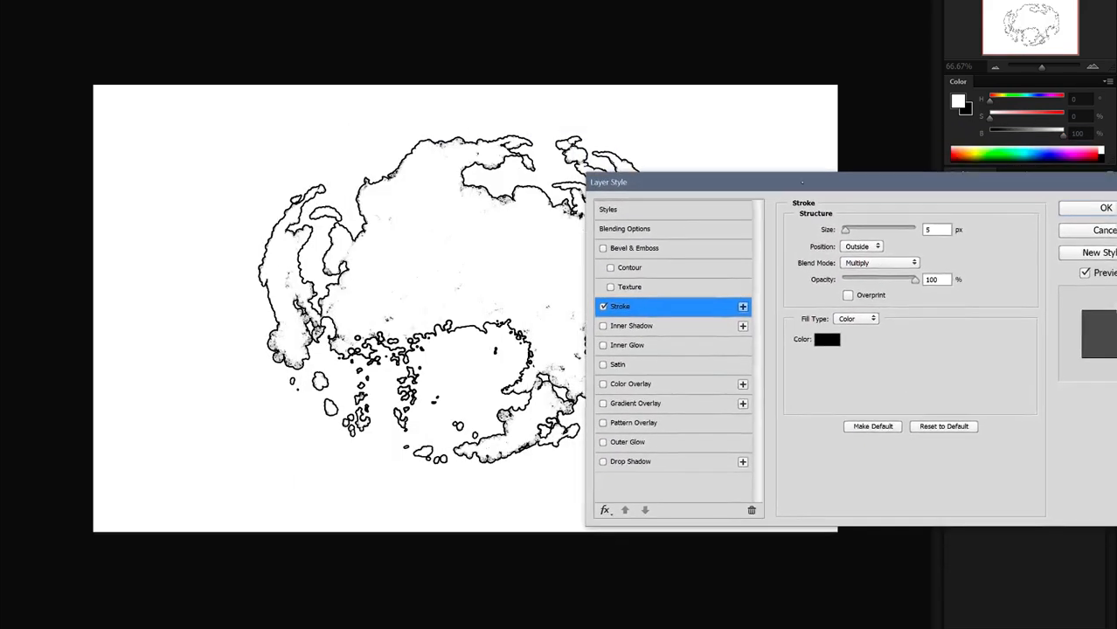
- Try stroke sizes of 2, 1 and 8 px on Layer 1
{"action": "double_click", "coordinate": [931, 230]}
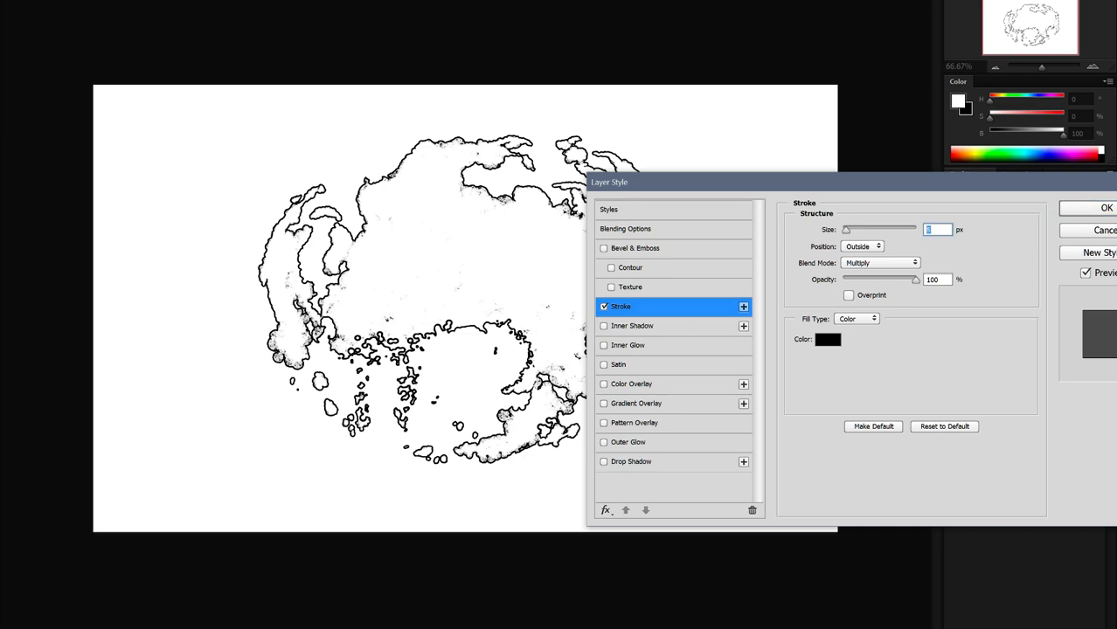
{"action": "type", "text": "2"}
{"action": "mouse_move", "coordinate": [857, 182]}
{"action": "left_mouse_down"}
{"action": "mouse_move", "coordinate": [1001, 167]}
{"action": "mouse_move", "coordinate": [1006, 177]}
{"action": "mouse_move", "coordinate": [963, 164]}
{"action": "mouse_move", "coordinate": [886, 171]}
{"action": "left_mouse_up"}
{"action": "double_click", "coordinate": [966, 219]}
{"action": "type", "text": "1"}
{"action": "left_click_drag", "start_coordinate": [818, 174], "coordinate": [649, 190]}
{"action": "double_click", "coordinate": [780, 236]}
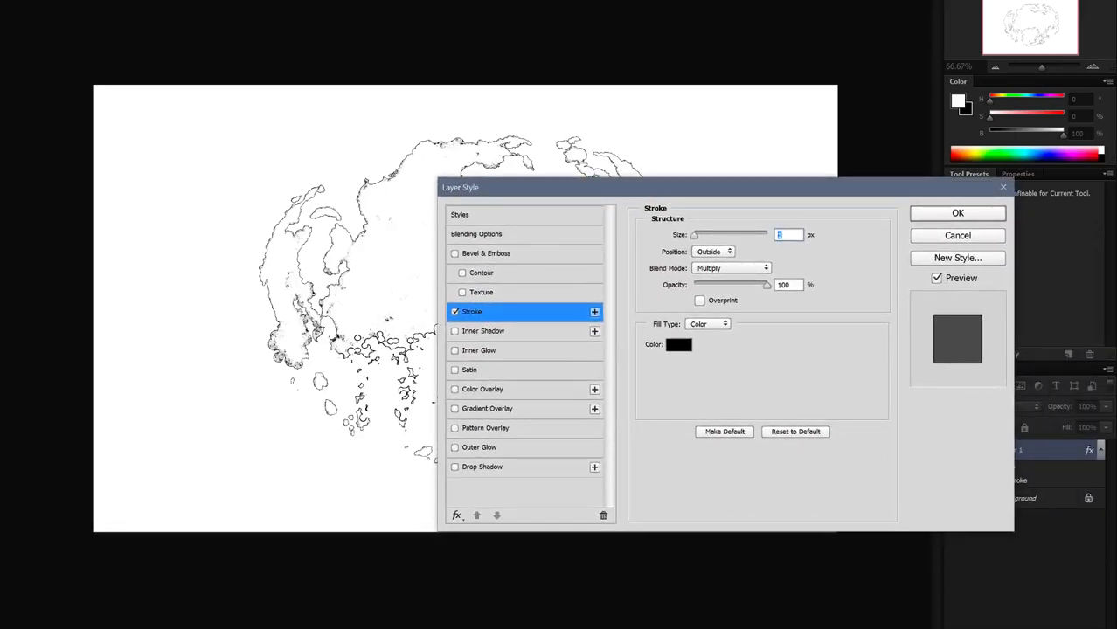
{"action": "type", "text": "8"}
{"action": "mouse_move", "coordinate": [794, 195]}
{"action": "left_mouse_down"}
{"action": "mouse_move", "coordinate": [848, 201]}
{"action": "mouse_move", "coordinate": [1013, 263]}
{"action": "mouse_move", "coordinate": [985, 265]}
{"action": "left_mouse_up"}
- Set Layer 1's stroke size to 4 px and apply the layer style
{"action": "left_click_drag", "start_coordinate": [821, 261], "coordinate": [677, 181]}
{"action": "key", "text": "ctrl+a"}
{"action": "type", "text": "4"}
{"action": "key", "text": "Return"}
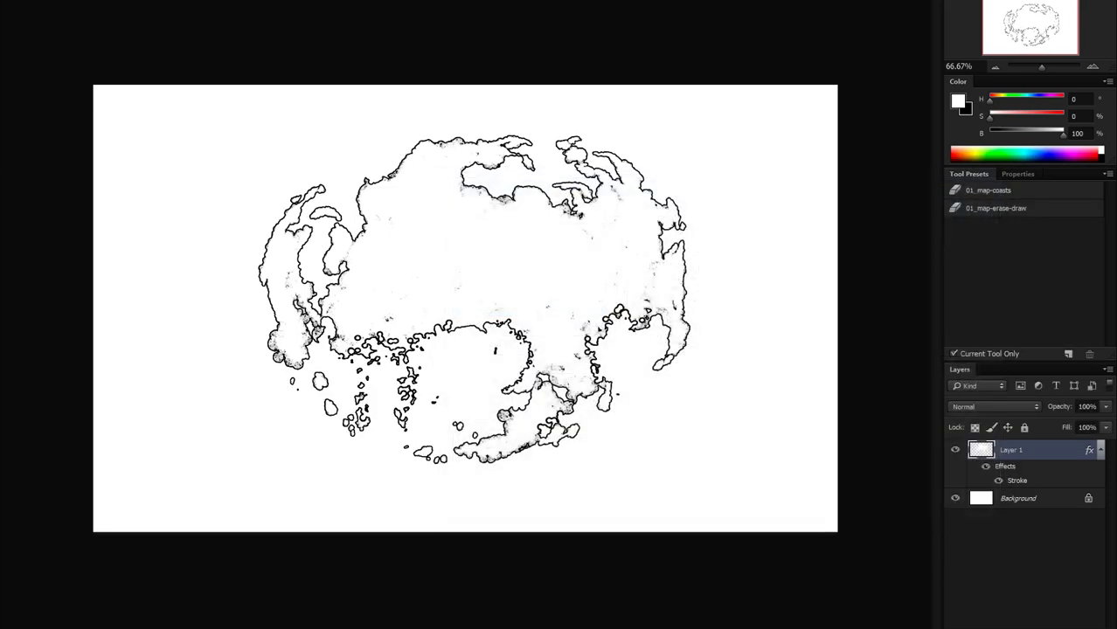
- Add fine coastal detail along the southern bay and east coast with the 01_map-details brush preset at a smaller size
{"action": "key", "text": "b"}
{"action": "left_click", "coordinate": [989, 191]}
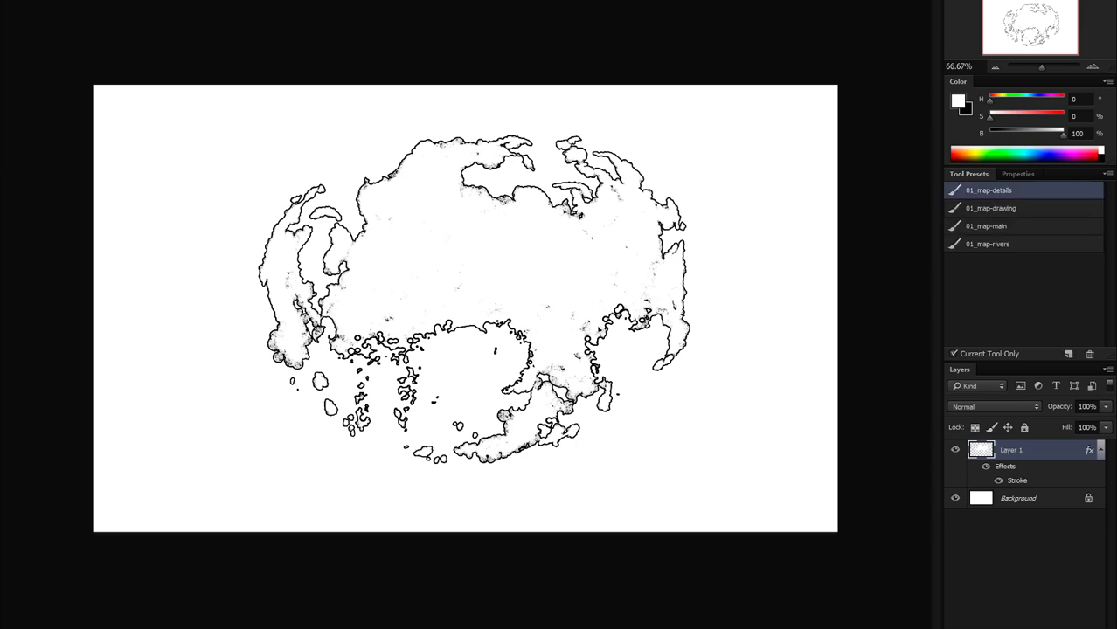
{"action": "key", "text": "["}
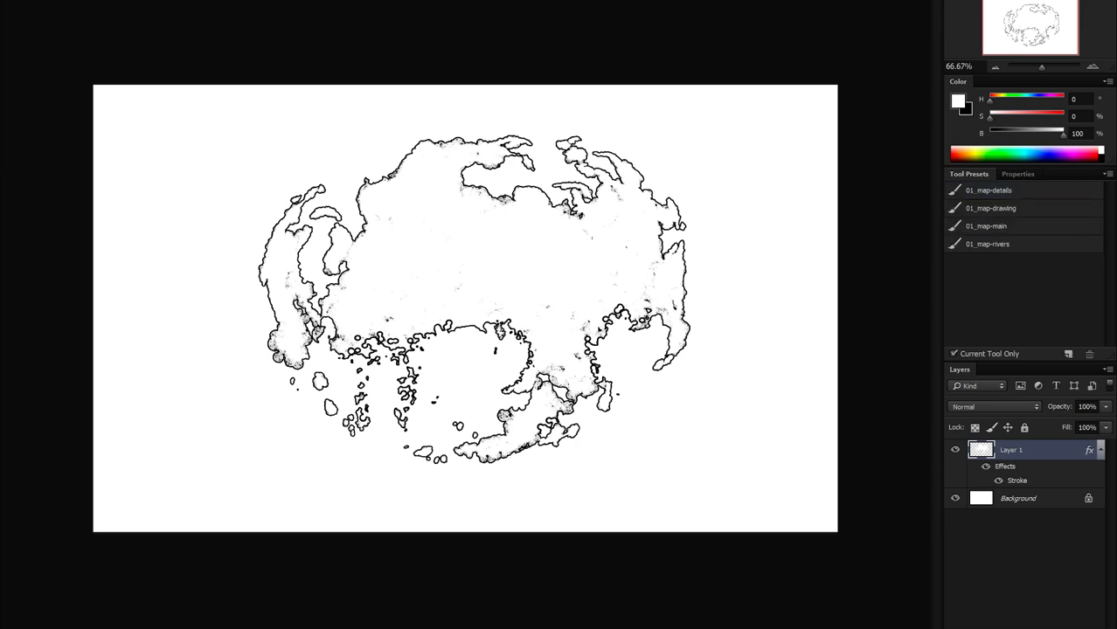
{"action": "left_click_drag", "start_coordinate": [513, 383], "coordinate": [527, 364]}
{"action": "left_click_drag", "start_coordinate": [686, 266], "coordinate": [687, 351]}
{"action": "left_click_drag", "start_coordinate": [410, 339], "coordinate": [414, 337]}
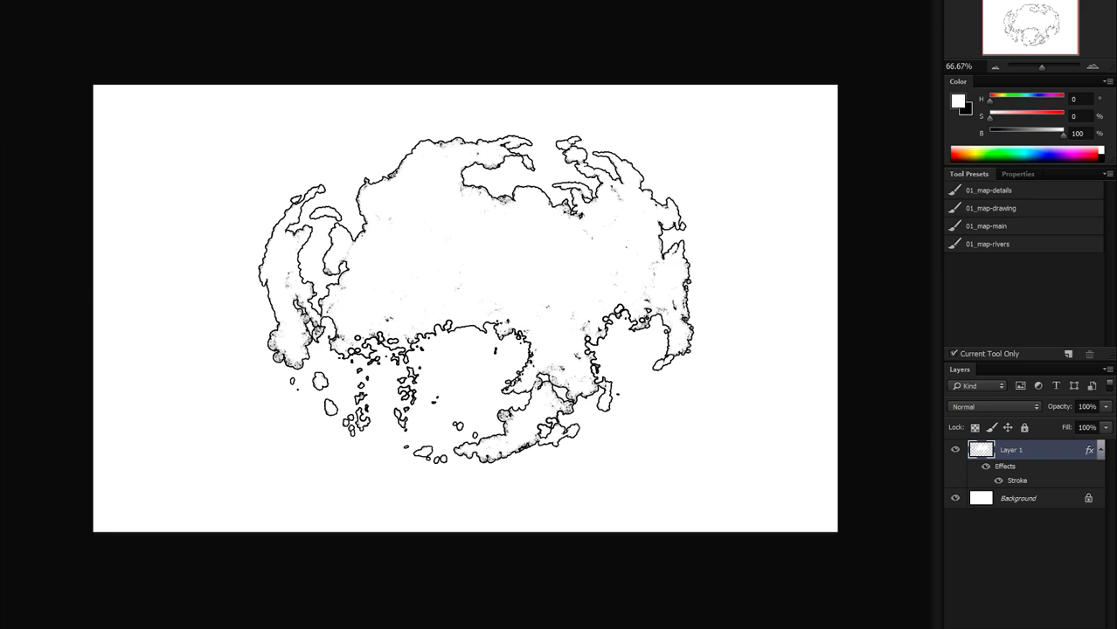
- Paint rugged coastal detail at the western inlet and along the northwest coast
{"action": "mouse_move", "coordinate": [337, 278]}
{"action": "left_mouse_down"}
{"action": "mouse_move", "coordinate": [342, 266]}
{"action": "mouse_move", "coordinate": [307, 280]}
{"action": "left_mouse_up"}
{"action": "left_click", "coordinate": [325, 293]}
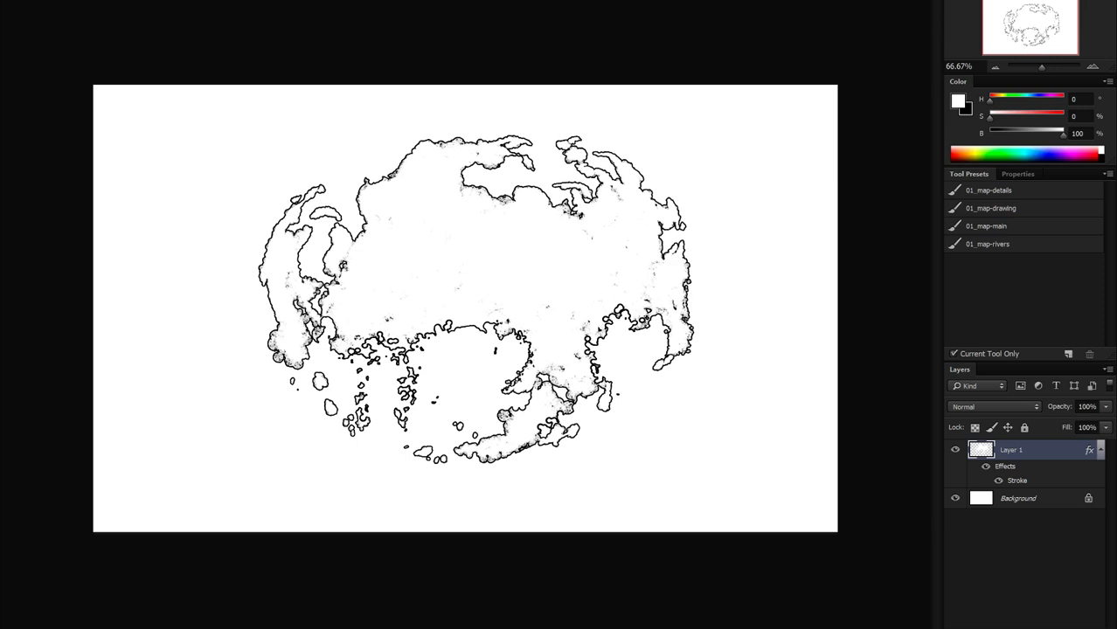
{"action": "left_click_drag", "start_coordinate": [388, 176], "coordinate": [402, 158]}
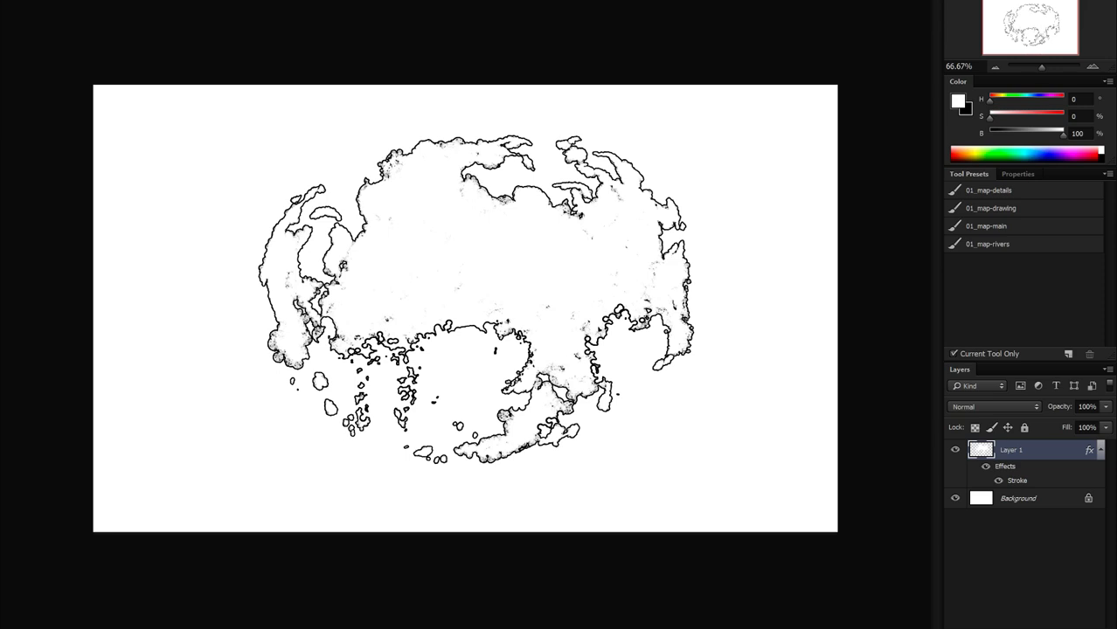
- Carve a jagged shoreline at the west end of the northern bay with the 01_map-coasts eraser preset
{"action": "key", "text": "e"}
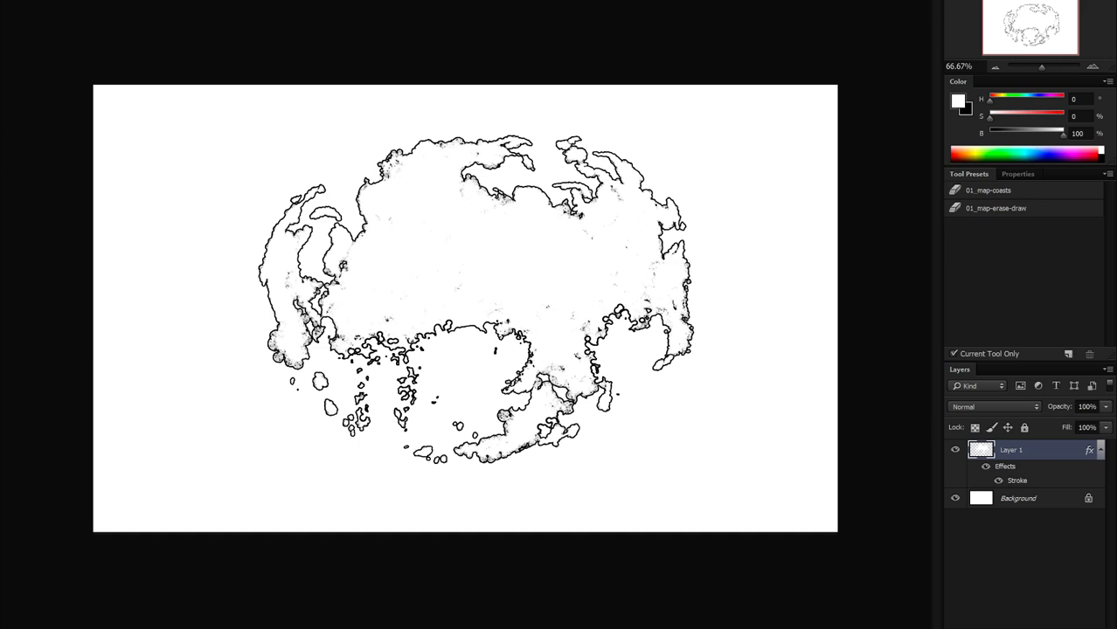
{"action": "left_click", "coordinate": [988, 191]}
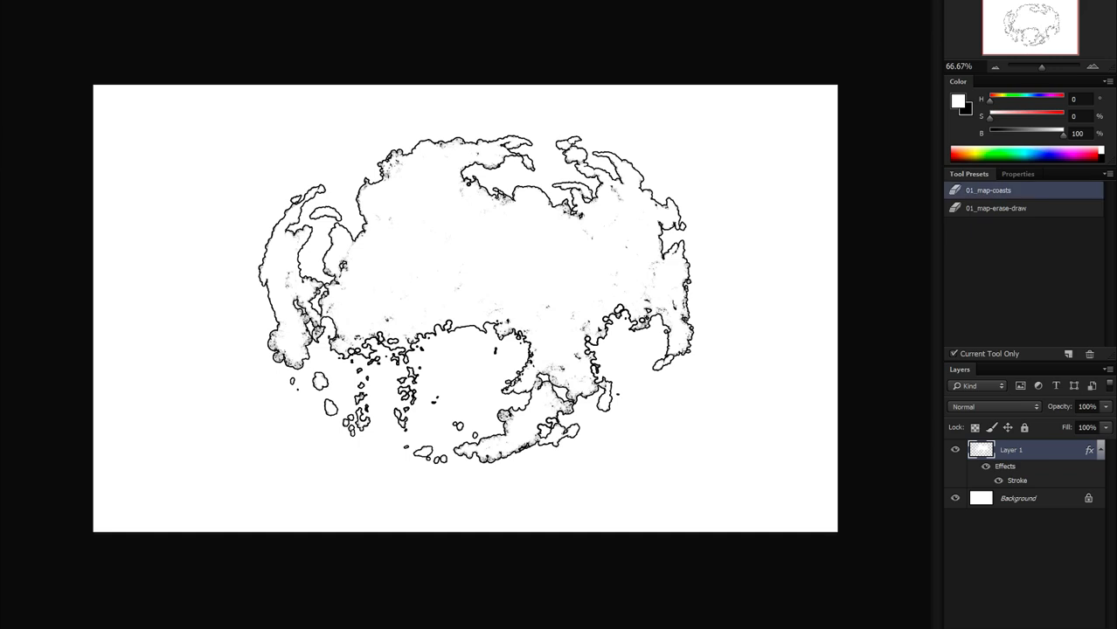
{"action": "mouse_move", "coordinate": [464, 180]}
{"action": "left_mouse_down"}
{"action": "mouse_move", "coordinate": [439, 184]}
{"action": "mouse_move", "coordinate": [491, 166]}
{"action": "left_mouse_up"}
{"action": "key", "text": "bracketleft"}
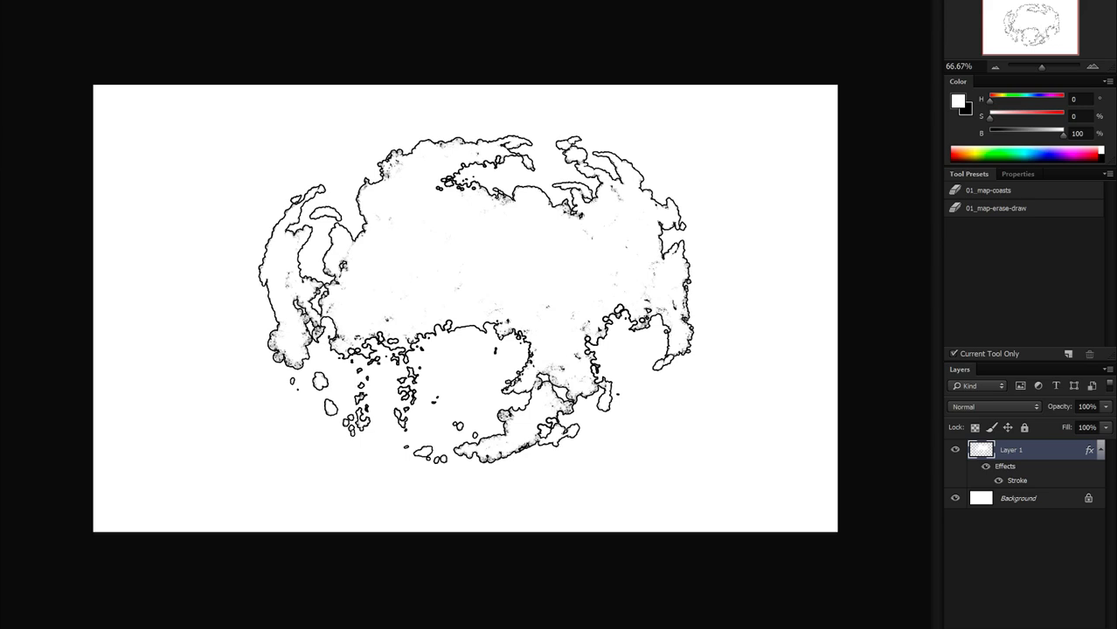
{"action": "left_click_drag", "start_coordinate": [405, 231], "coordinate": [406, 276]}
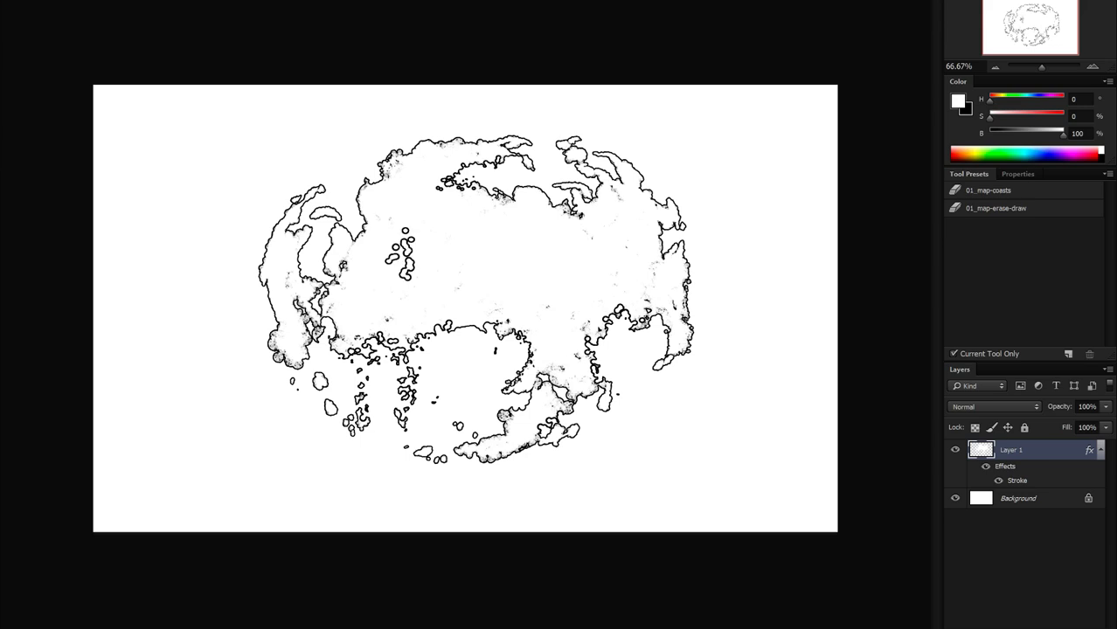
{"action": "key", "text": "ctrl+z"}
{"action": "mouse_move", "coordinate": [591, 255]}
{"action": "left_mouse_down"}
{"action": "mouse_move", "coordinate": [587, 279]}
{"action": "mouse_move", "coordinate": [598, 261]}
{"action": "left_mouse_up"}
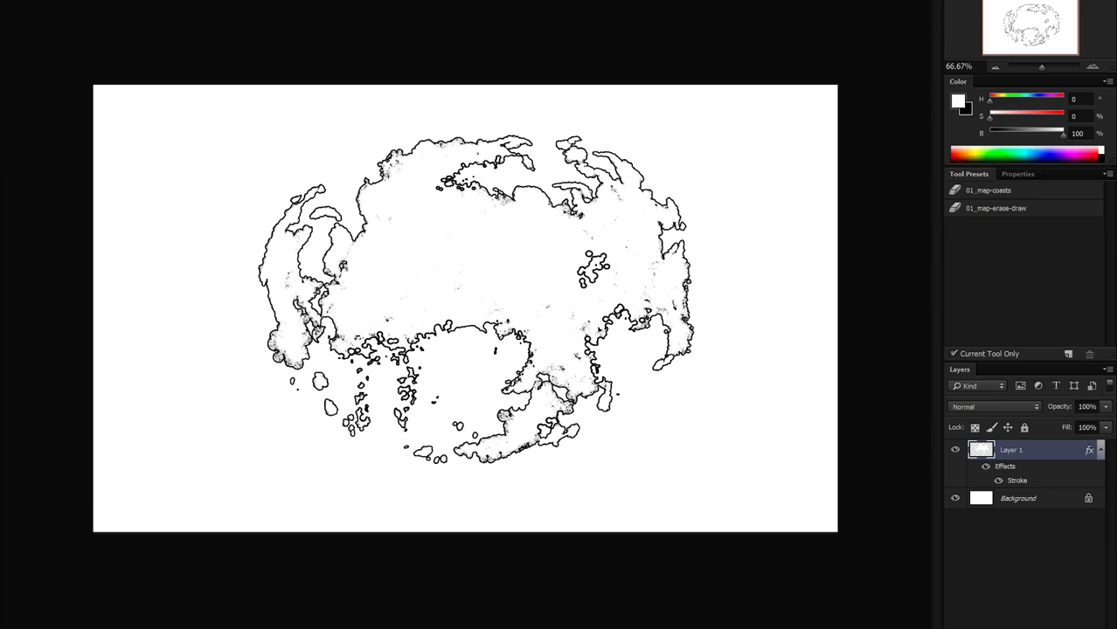
{"action": "key", "text": "ctrl+alt+z"}
{"action": "key", "text": "ctrl+alt+z"}
- Add rugged coastal bumps along the southern bay, west, northwest and northeast coasts, and the southeast hook with the map brush
{"action": "key", "text": "b"}
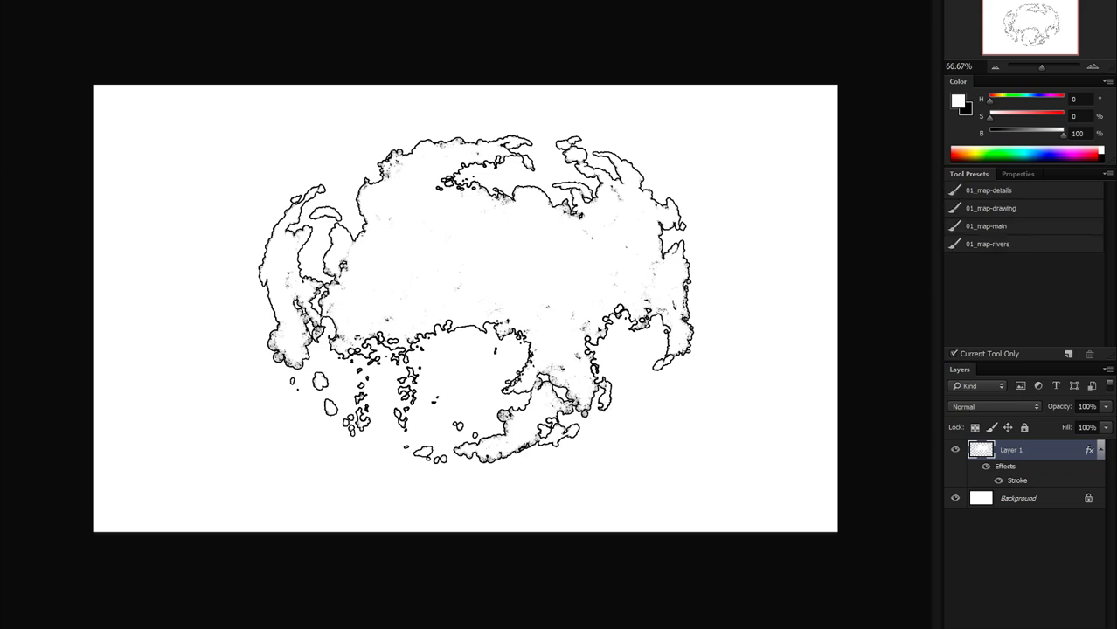
{"action": "left_click_drag", "start_coordinate": [480, 332], "coordinate": [468, 335]}
{"action": "left_click_drag", "start_coordinate": [263, 238], "coordinate": [254, 279]}
{"action": "mouse_move", "coordinate": [642, 173]}
{"action": "left_mouse_down"}
{"action": "mouse_move", "coordinate": [656, 198]}
{"action": "mouse_move", "coordinate": [634, 167]}
{"action": "left_mouse_up"}
{"action": "mouse_move", "coordinate": [439, 140]}
{"action": "left_mouse_down"}
{"action": "mouse_move", "coordinate": [407, 147]}
{"action": "mouse_move", "coordinate": [442, 135]}
{"action": "mouse_move", "coordinate": [432, 138]}
{"action": "left_mouse_up"}
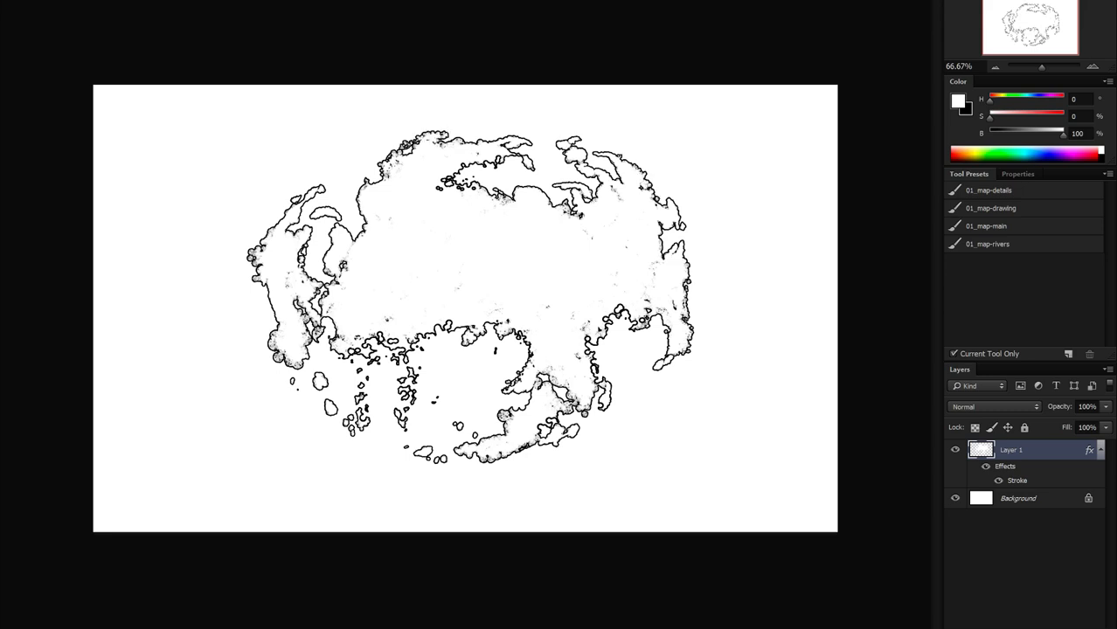
{"action": "scroll", "coordinate": [455, 136], "scroll_direction": "up", "scroll_amount": 4}
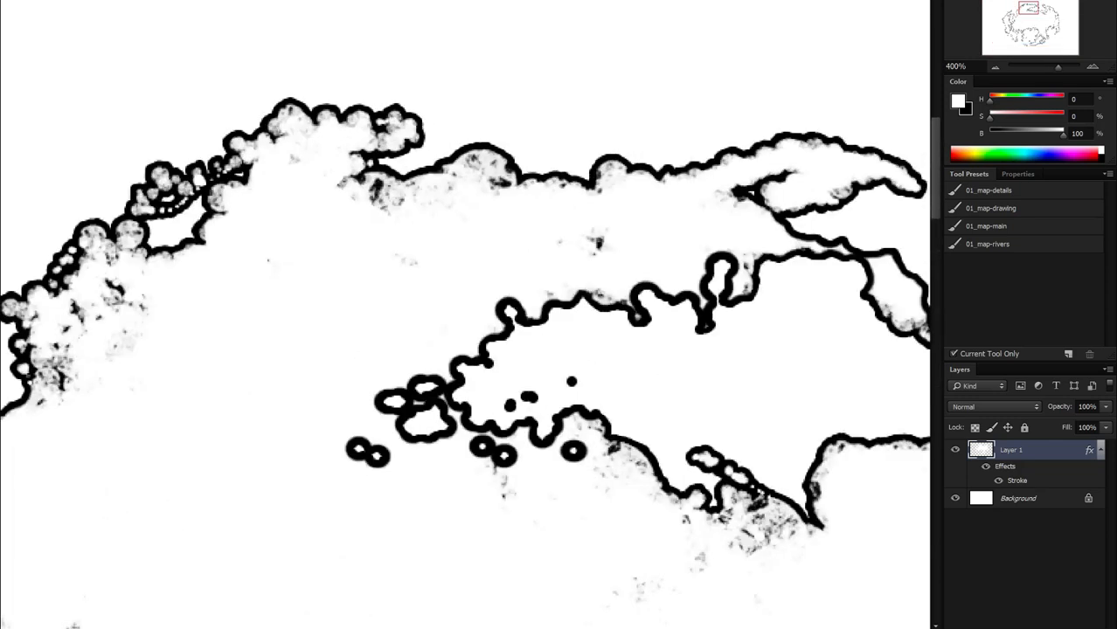
{"action": "scroll", "coordinate": [605, 267], "scroll_direction": "down", "scroll_amount": 5}
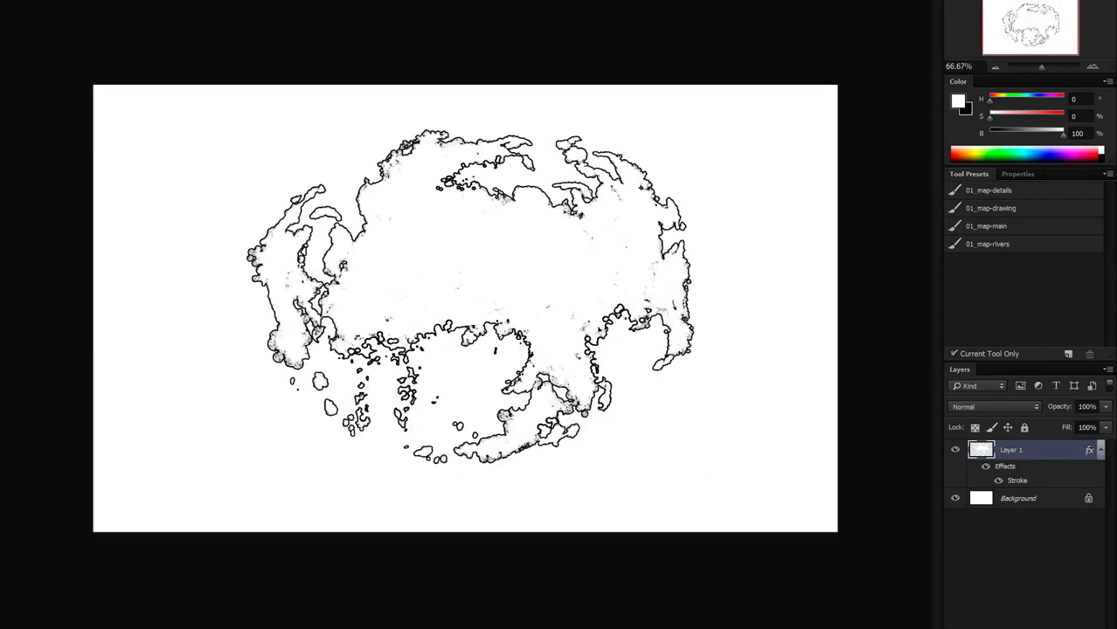
{"action": "left_click_drag", "start_coordinate": [668, 354], "coordinate": [670, 364]}
- Create a new layer clipped to Layer 1
{"action": "key", "text": "ctrl+shift+n"}
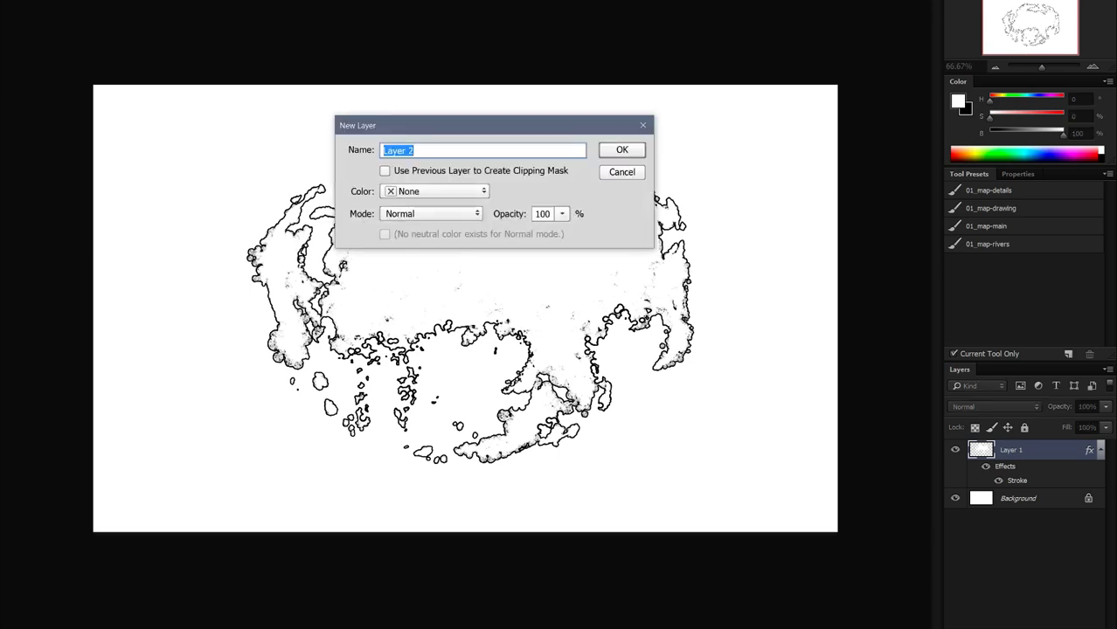
{"action": "key", "text": "Tab"}
{"action": "key", "text": "space"}
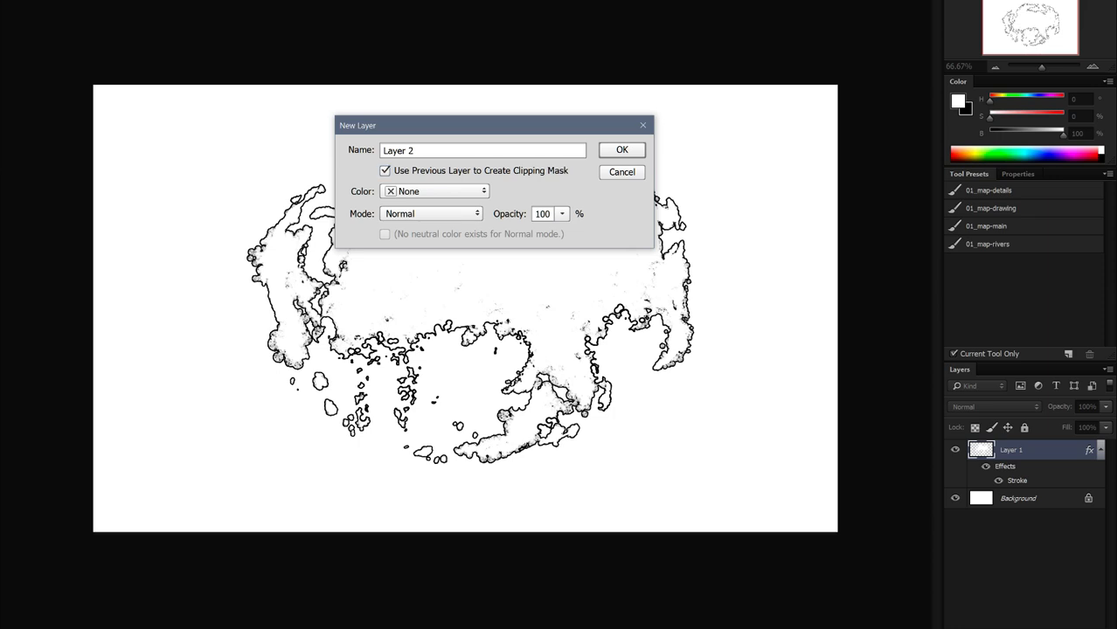
{"action": "key", "text": "Return"}
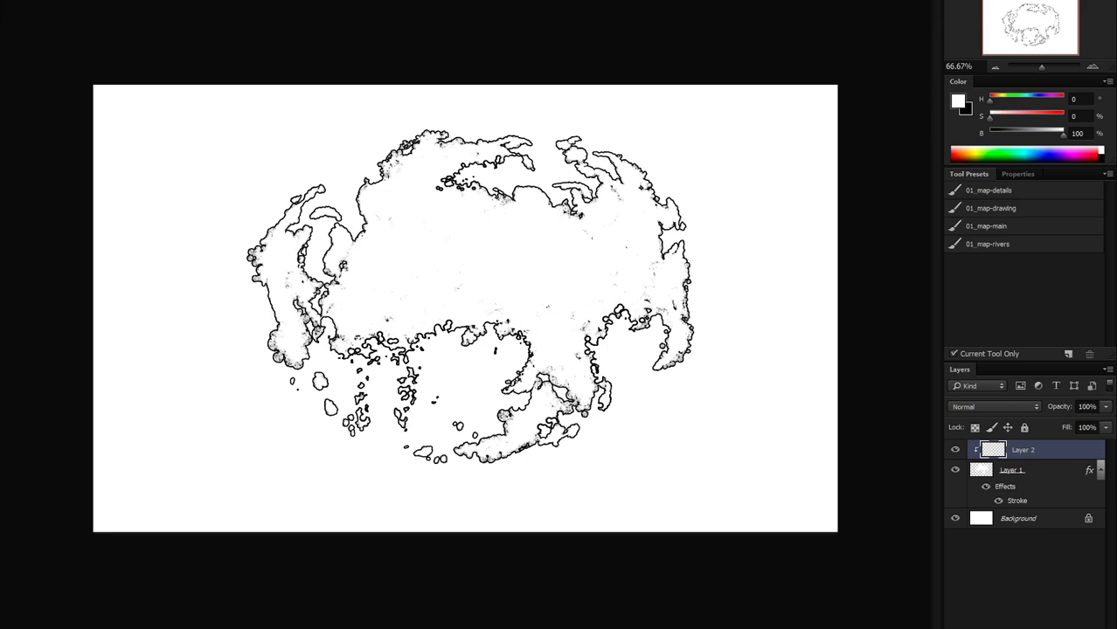
- Paint grey patches at 47% brightness across the continent's interior and northeast peninsula on the clipped layer
{"action": "left_click_drag", "start_coordinate": [1064, 135], "coordinate": [1025, 135]}
{"action": "left_click", "coordinate": [626, 172]}
{"action": "left_click_drag", "start_coordinate": [631, 206], "coordinate": [619, 241]}
{"action": "left_click", "coordinate": [665, 280]}
{"action": "left_click", "coordinate": [643, 285]}
{"action": "left_click_drag", "start_coordinate": [547, 242], "coordinate": [579, 249]}
{"action": "left_click", "coordinate": [529, 328]}
{"action": "left_click_drag", "start_coordinate": [434, 259], "coordinate": [527, 303]}
{"action": "left_click", "coordinate": [352, 266]}
{"action": "left_click", "coordinate": [473, 337]}
{"action": "left_click", "coordinate": [514, 325]}
{"action": "left_click", "coordinate": [565, 327]}
{"action": "left_click", "coordinate": [461, 298]}
{"action": "left_click", "coordinate": [527, 373]}
{"action": "left_click", "coordinate": [421, 313]}
{"action": "left_click", "coordinate": [391, 295]}
{"action": "left_click", "coordinate": [398, 303]}
{"action": "left_click", "coordinate": [525, 272]}
{"action": "left_click", "coordinate": [554, 304]}
{"action": "left_click", "coordinate": [589, 301]}
{"action": "left_click", "coordinate": [635, 315]}
{"action": "left_click", "coordinate": [619, 302]}
{"action": "left_click", "coordinate": [567, 321]}
{"action": "left_click", "coordinate": [590, 330]}
{"action": "left_click", "coordinate": [548, 345]}
{"action": "left_click", "coordinate": [526, 382]}
{"action": "left_click", "coordinate": [569, 359]}
{"action": "left_click", "coordinate": [589, 334]}
{"action": "left_click", "coordinate": [576, 379]}
{"action": "left_click", "coordinate": [564, 358]}
{"action": "left_click", "coordinate": [583, 372]}
{"action": "left_click", "coordinate": [604, 395]}
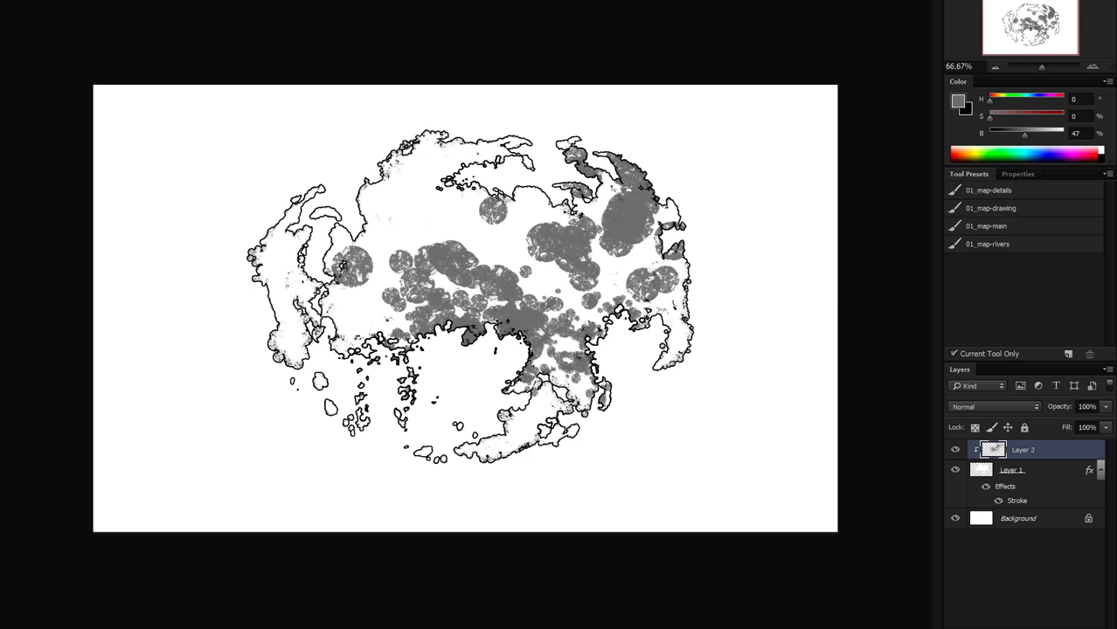
- Undo all the grey patches and the creation of the clipped layer
{"action": "key", "text": "ctrl+alt+z"}
{"action": "key", "text": "ctrl+alt+z"}
{"action": "key", "text": "ctrl+alt+z"}
{"action": "key", "text": "ctrl+alt+z"}
{"action": "key", "text": "ctrl+alt+z"}
{"action": "key", "text": "ctrl+alt+z"}
{"action": "key", "text": "ctrl+alt+z"}
{"action": "key", "text": "ctrl+alt+z"}
{"action": "key", "text": "ctrl+alt+z"}
{"action": "key", "text": "ctrl+alt+z"}
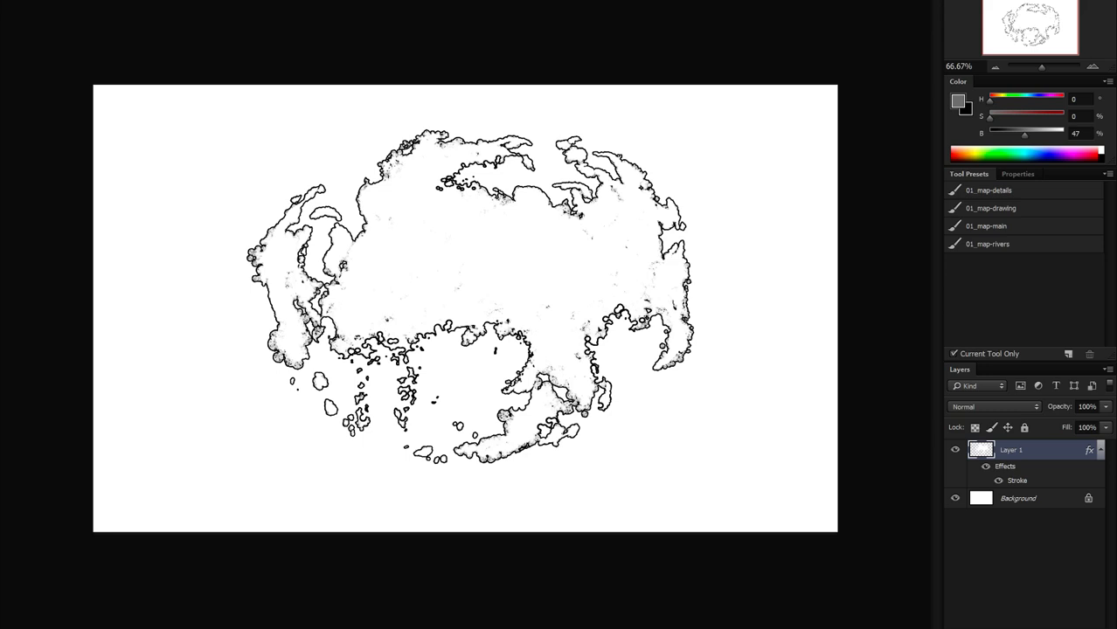
- Create a fresh layer clipped to Layer 1 and shade the east coast grey on it
{"action": "mouse_move", "coordinate": [668, 226]}
{"action": "left_mouse_down"}
{"action": "mouse_move", "coordinate": [668, 243]}
{"action": "mouse_move", "coordinate": [692, 266]}
{"action": "mouse_move", "coordinate": [682, 284]}
{"action": "mouse_move", "coordinate": [704, 231]}
{"action": "mouse_move", "coordinate": [691, 294]}
{"action": "mouse_move", "coordinate": [706, 290]}
{"action": "left_mouse_up"}
{"action": "key", "text": "ctrl+z"}
{"action": "key", "text": "ctrl+shift+n"}
{"action": "left_click", "coordinate": [385, 171]}
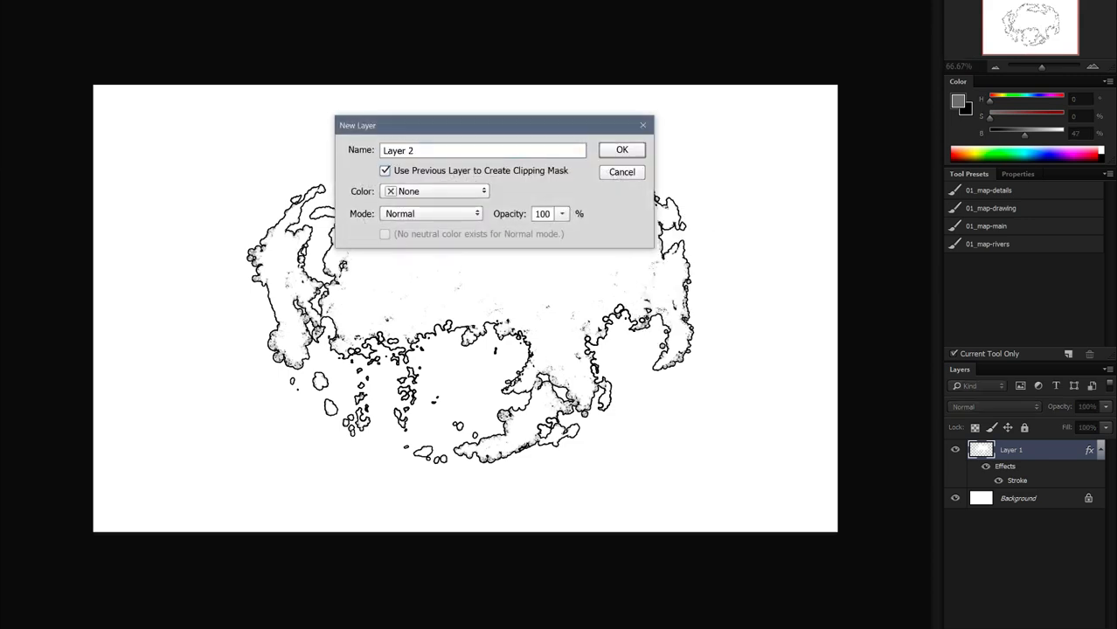
{"action": "key", "text": "Return"}
{"action": "mouse_move", "coordinate": [662, 282]}
{"action": "left_mouse_down"}
{"action": "mouse_move", "coordinate": [678, 270]}
{"action": "mouse_move", "coordinate": [663, 253]}
{"action": "mouse_move", "coordinate": [651, 271]}
{"action": "mouse_move", "coordinate": [647, 247]}
{"action": "mouse_move", "coordinate": [648, 266]}
{"action": "mouse_move", "coordinate": [664, 225]}
{"action": "left_mouse_up"}
- Try extending the east coast outward on Layer 1, using white sampled from the land
{"action": "left_click", "coordinate": [1011, 470]}
{"action": "mouse_move", "coordinate": [750, 509]}
{"action": "left_mouse_down"}
{"action": "mouse_move", "coordinate": [732, 522]}
{"action": "mouse_move", "coordinate": [762, 472]}
{"action": "left_mouse_up"}
{"action": "key", "text": "ctrl+z"}
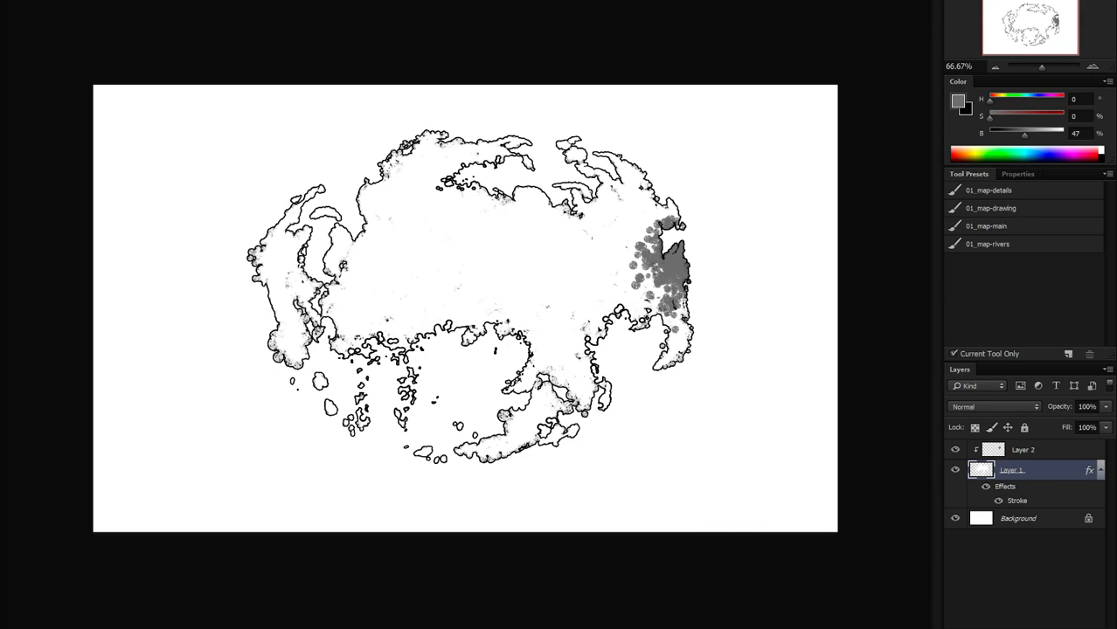
{"action": "left_click", "coordinate": [573, 292], "text": "alt"}
{"action": "mouse_move", "coordinate": [691, 276]}
{"action": "left_mouse_down"}
{"action": "mouse_move", "coordinate": [696, 285]}
{"action": "mouse_move", "coordinate": [712, 275]}
{"action": "mouse_move", "coordinate": [697, 253]}
{"action": "mouse_move", "coordinate": [711, 222]}
{"action": "left_mouse_up"}
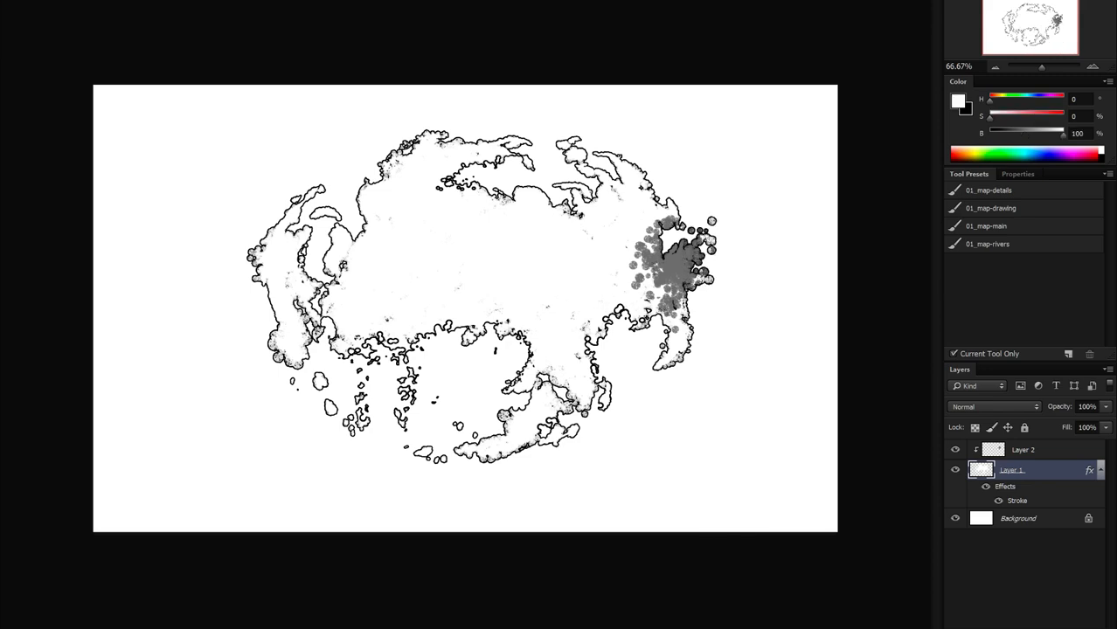
- Undo the east coast extension on Layer 1 and delete the grey-shaded Layer 2
{"action": "key", "text": "ctrl+z"}
{"action": "key", "text": "ctrl+z"}
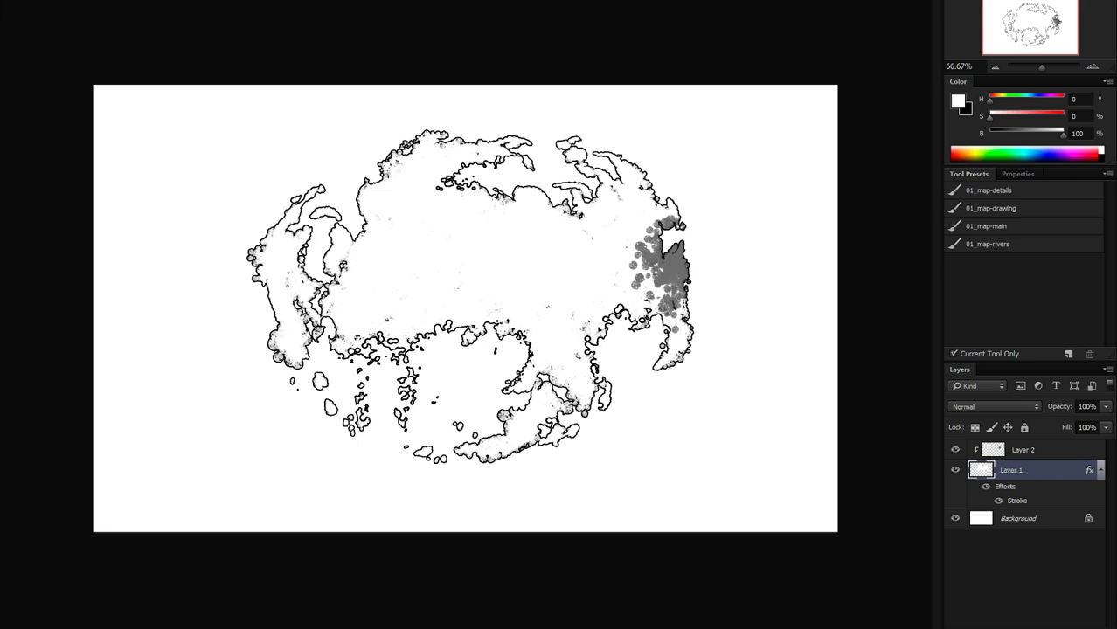
{"action": "left_click_drag", "start_coordinate": [685, 256], "coordinate": [694, 266]}
{"action": "key", "text": "ctrl+z"}
{"action": "left_click", "coordinate": [956, 450]}
{"action": "left_click_drag", "start_coordinate": [1040, 450], "coordinate": [1090, 627]}
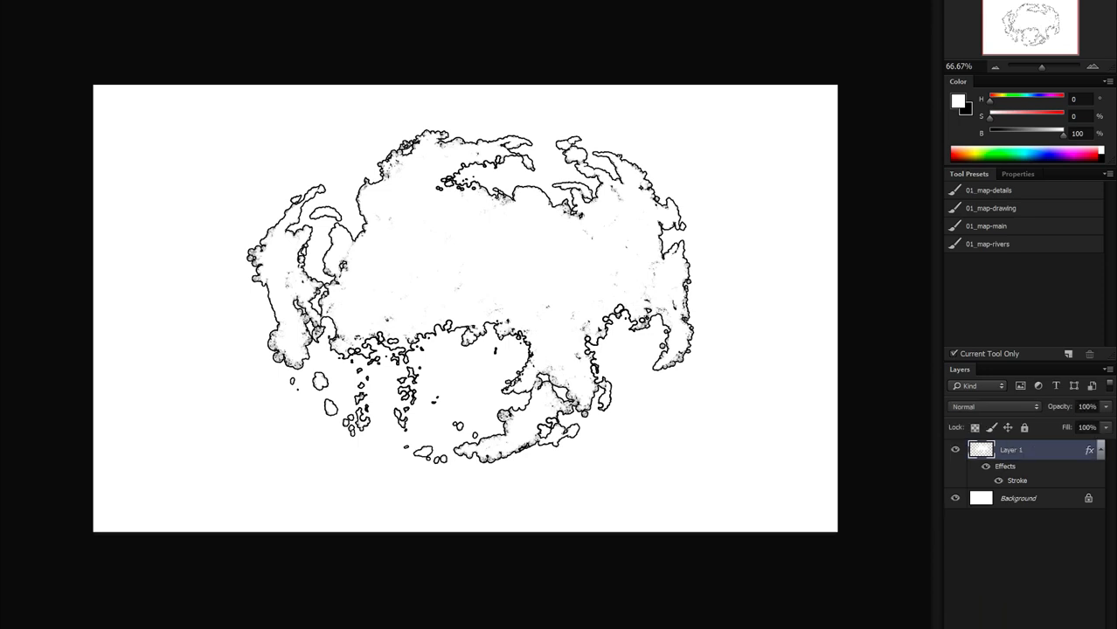
- Create an empty Layer 2 using Layer 1 as its clipping mask
{"action": "key", "text": "ctrl+shift+n"}
{"action": "left_click", "coordinate": [387, 172]}
{"action": "key", "text": "Return"}
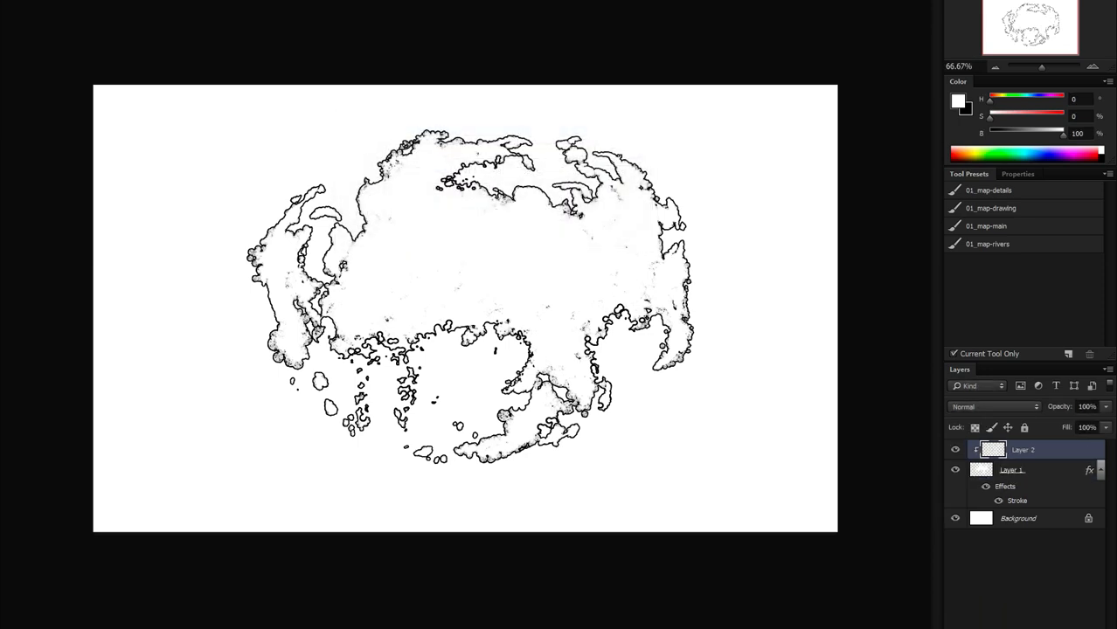
- Give Layer 2 a Stroke layer effect with a size of 2 px
{"action": "double_click", "coordinate": [1065, 450]}
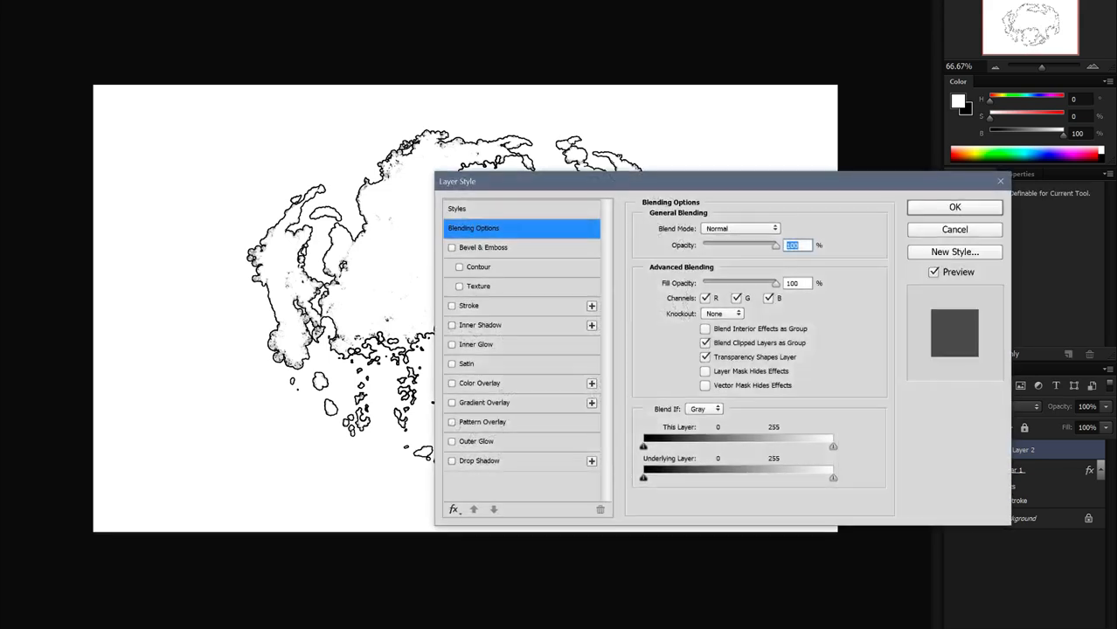
{"action": "left_click", "coordinate": [452, 306]}
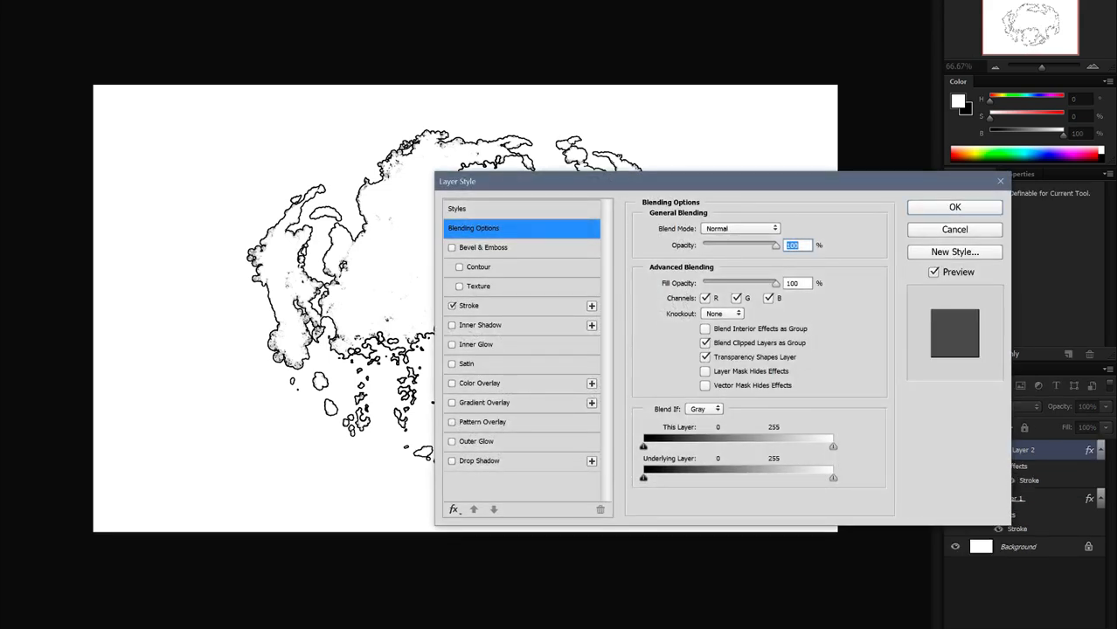
{"action": "left_click", "coordinate": [489, 306]}
{"action": "double_click", "coordinate": [778, 229]}
{"action": "type", "text": "2"}
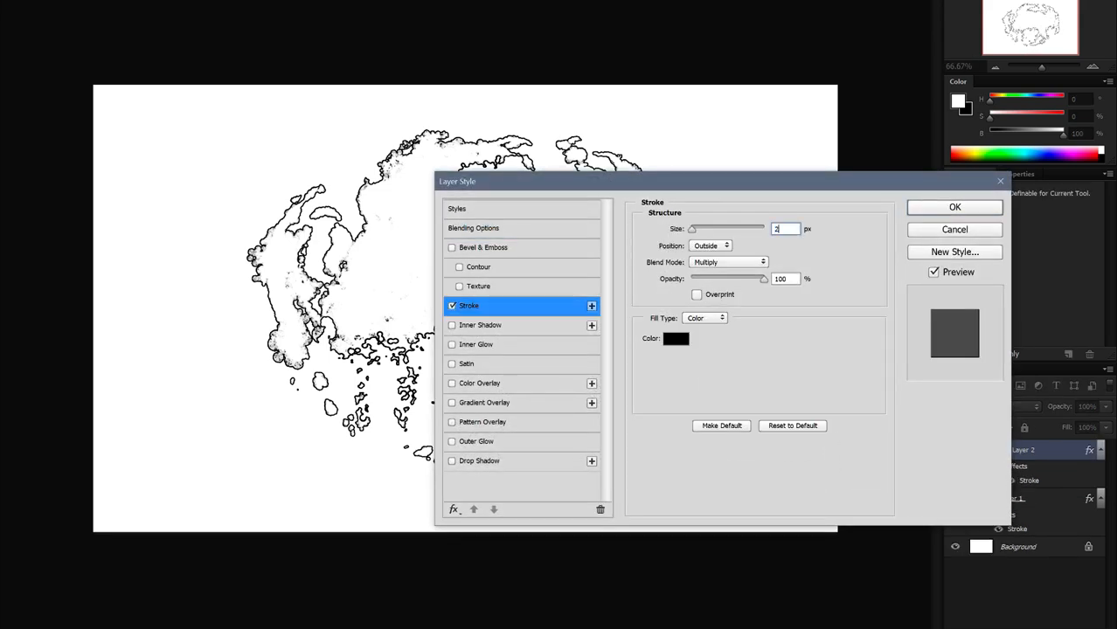
{"action": "key", "text": "Return"}
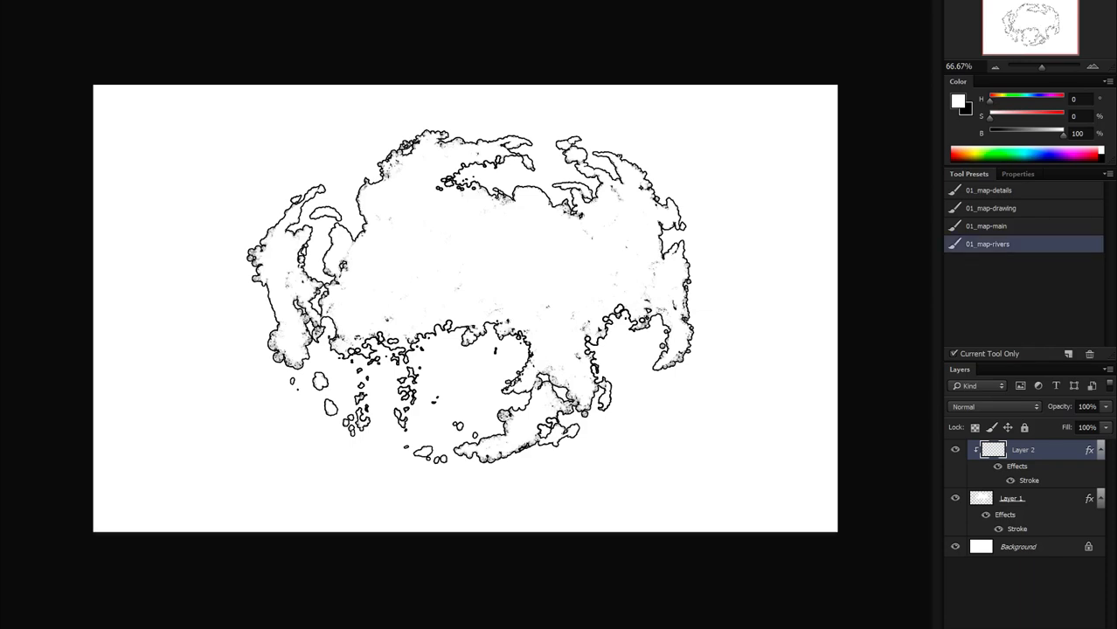
- Draw a central river splitting into three branches toward the southern bay on Layer 2 with a smaller 01_map-rivers brush
{"action": "key", "text": "bracketleft"}
{"action": "mouse_move", "coordinate": [487, 255]}
{"action": "left_mouse_down"}
{"action": "mouse_move", "coordinate": [484, 278]}
{"action": "mouse_move", "coordinate": [498, 281]}
{"action": "mouse_move", "coordinate": [503, 308]}
{"action": "left_mouse_up"}
{"action": "key", "text": "ctrl+z"}
{"action": "scroll", "coordinate": [559, 305], "scroll_direction": "up", "scroll_amount": 1}
{"action": "mouse_move", "coordinate": [493, 234]}
{"action": "left_mouse_down"}
{"action": "mouse_move", "coordinate": [452, 273]}
{"action": "mouse_move", "coordinate": [451, 299]}
{"action": "left_mouse_up"}
{"action": "key", "text": "ctrl+z"}
{"action": "mouse_move", "coordinate": [492, 247]}
{"action": "left_mouse_down"}
{"action": "mouse_move", "coordinate": [455, 288]}
{"action": "mouse_move", "coordinate": [443, 339]}
{"action": "left_mouse_up"}
{"action": "mouse_move", "coordinate": [476, 275]}
{"action": "left_mouse_down"}
{"action": "mouse_move", "coordinate": [418, 302]}
{"action": "mouse_move", "coordinate": [412, 330]}
{"action": "left_mouse_up"}
{"action": "mouse_move", "coordinate": [477, 273]}
{"action": "left_mouse_down"}
{"action": "mouse_move", "coordinate": [465, 284]}
{"action": "mouse_move", "coordinate": [488, 343]}
{"action": "left_mouse_up"}
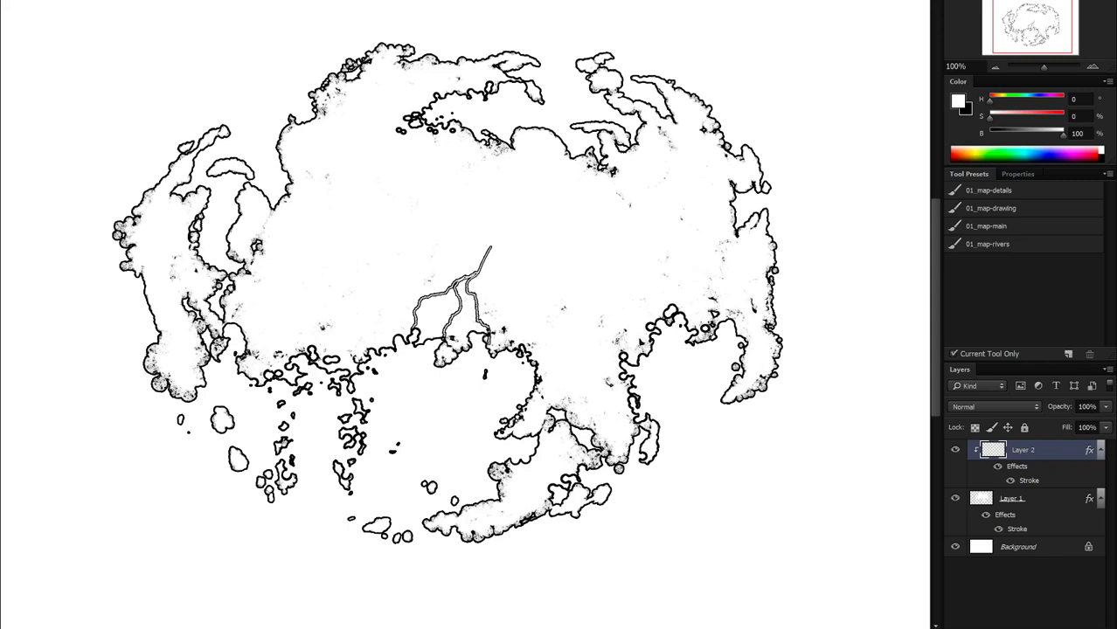
- Add further winding branches to the central river, reaching the southwest coast and the southern bay's east side
{"action": "mouse_move", "coordinate": [479, 271]}
{"action": "left_mouse_down"}
{"action": "mouse_move", "coordinate": [509, 297]}
{"action": "mouse_move", "coordinate": [498, 308]}
{"action": "mouse_move", "coordinate": [522, 316]}
{"action": "mouse_move", "coordinate": [514, 350]}
{"action": "left_mouse_up"}
{"action": "mouse_move", "coordinate": [481, 266]}
{"action": "left_mouse_down"}
{"action": "mouse_move", "coordinate": [413, 275]}
{"action": "mouse_move", "coordinate": [403, 301]}
{"action": "mouse_move", "coordinate": [381, 313]}
{"action": "mouse_move", "coordinate": [318, 313]}
{"action": "mouse_move", "coordinate": [310, 343]}
{"action": "left_mouse_up"}
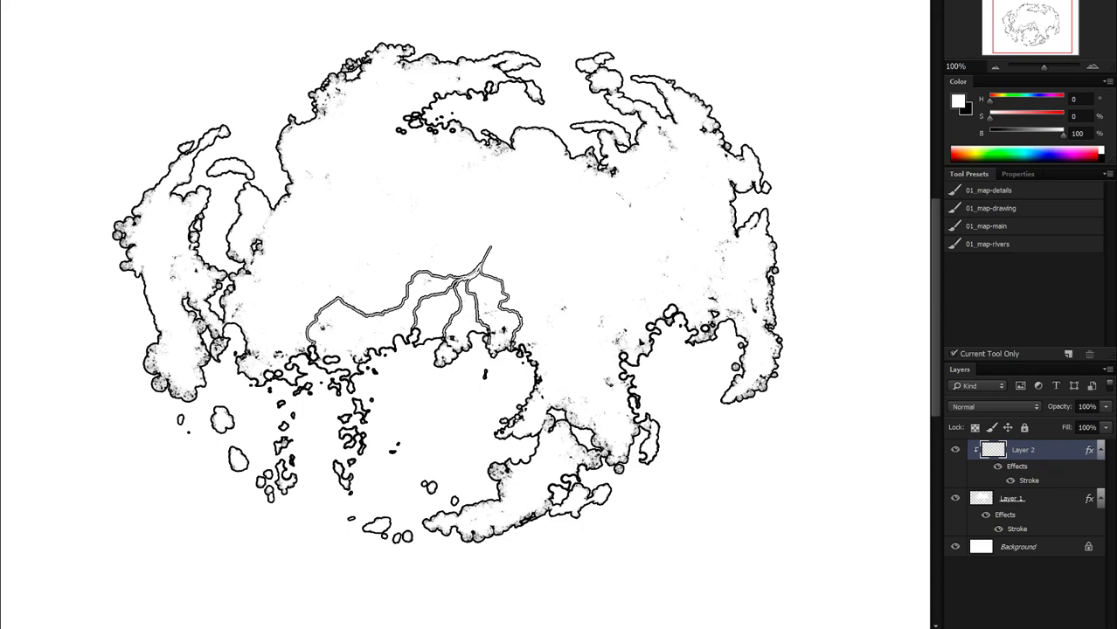
{"action": "mouse_move", "coordinate": [509, 268]}
{"action": "left_mouse_down"}
{"action": "mouse_move", "coordinate": [540, 278]}
{"action": "mouse_move", "coordinate": [562, 326]}
{"action": "mouse_move", "coordinate": [540, 380]}
{"action": "mouse_move", "coordinate": [490, 217]}
{"action": "left_mouse_up"}
- Draw an eastern river from the north coast to the southeast bay, with branches to the northern bay and southern peninsula
{"action": "mouse_move", "coordinate": [636, 251]}
{"action": "left_mouse_down"}
{"action": "mouse_move", "coordinate": [653, 259]}
{"action": "mouse_move", "coordinate": [664, 311]}
{"action": "left_mouse_up"}
{"action": "key", "text": "ctrl+z"}
{"action": "mouse_move", "coordinate": [612, 166]}
{"action": "left_mouse_down"}
{"action": "mouse_move", "coordinate": [636, 264]}
{"action": "mouse_move", "coordinate": [671, 308]}
{"action": "left_mouse_up"}
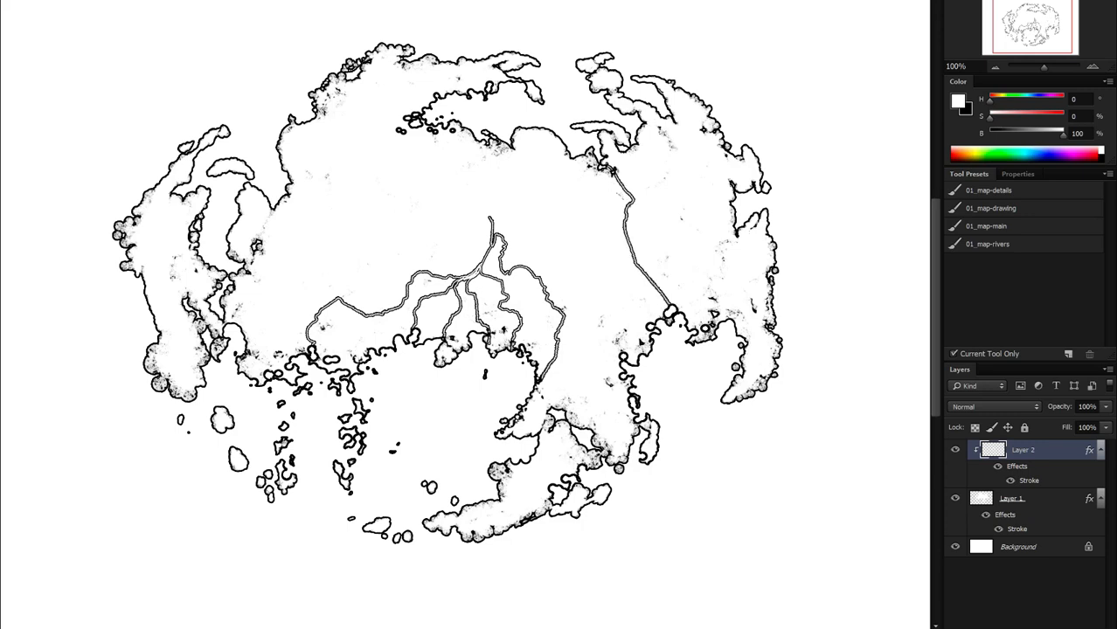
{"action": "mouse_move", "coordinate": [628, 217]}
{"action": "left_mouse_down"}
{"action": "mouse_move", "coordinate": [563, 194]}
{"action": "mouse_move", "coordinate": [525, 129]}
{"action": "left_mouse_up"}
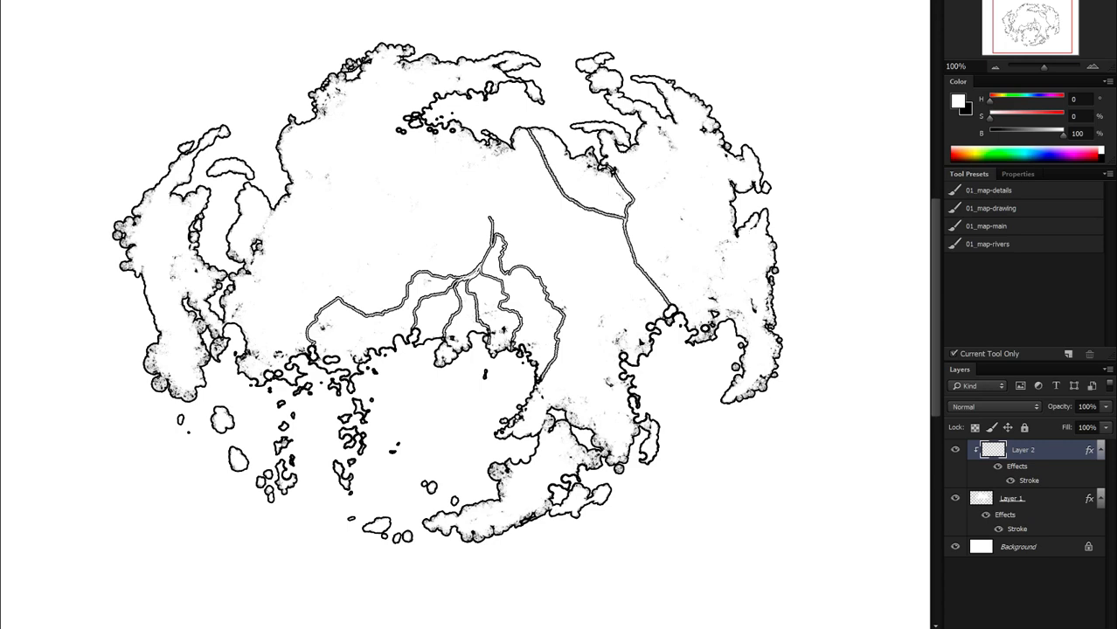
{"action": "mouse_move", "coordinate": [638, 264]}
{"action": "left_mouse_down"}
{"action": "mouse_move", "coordinate": [619, 296]}
{"action": "mouse_move", "coordinate": [572, 424]}
{"action": "left_mouse_up"}
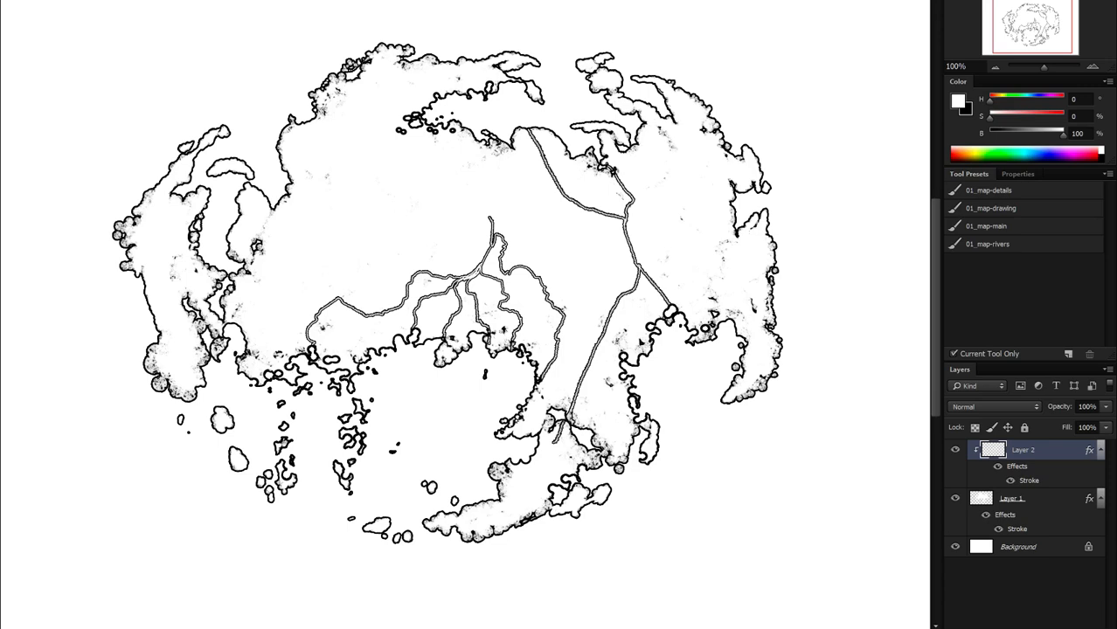
- Lower Layer 2's opacity to 20% and hide the layer
{"action": "left_click", "coordinate": [1106, 407]}
{"action": "left_click_drag", "start_coordinate": [1105, 423], "coordinate": [1044, 423]}
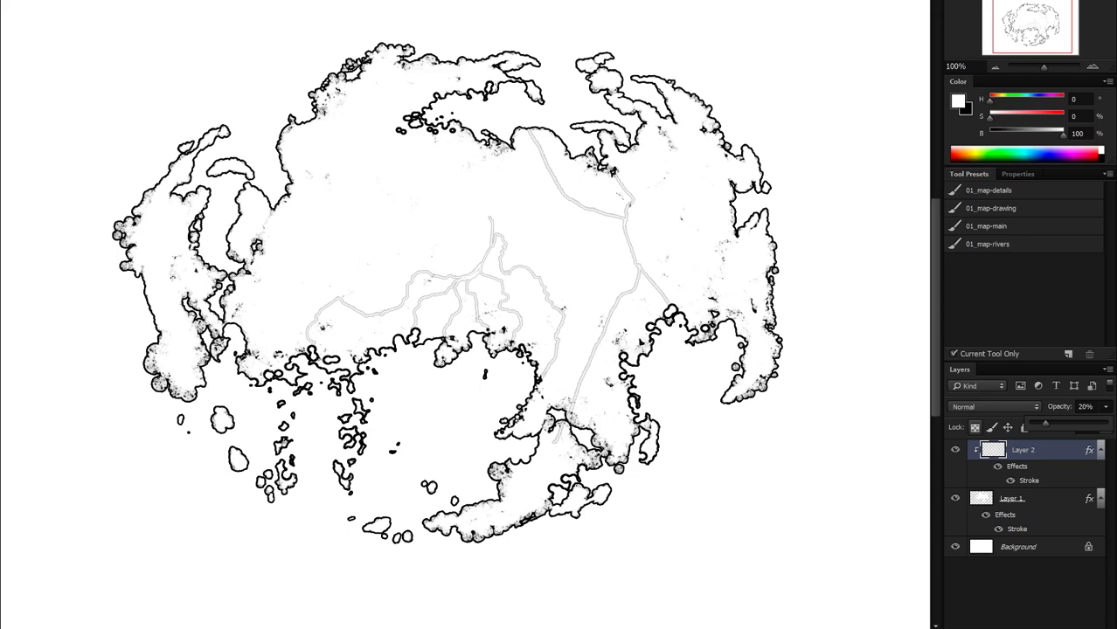
{"action": "left_click", "coordinate": [955, 450]}
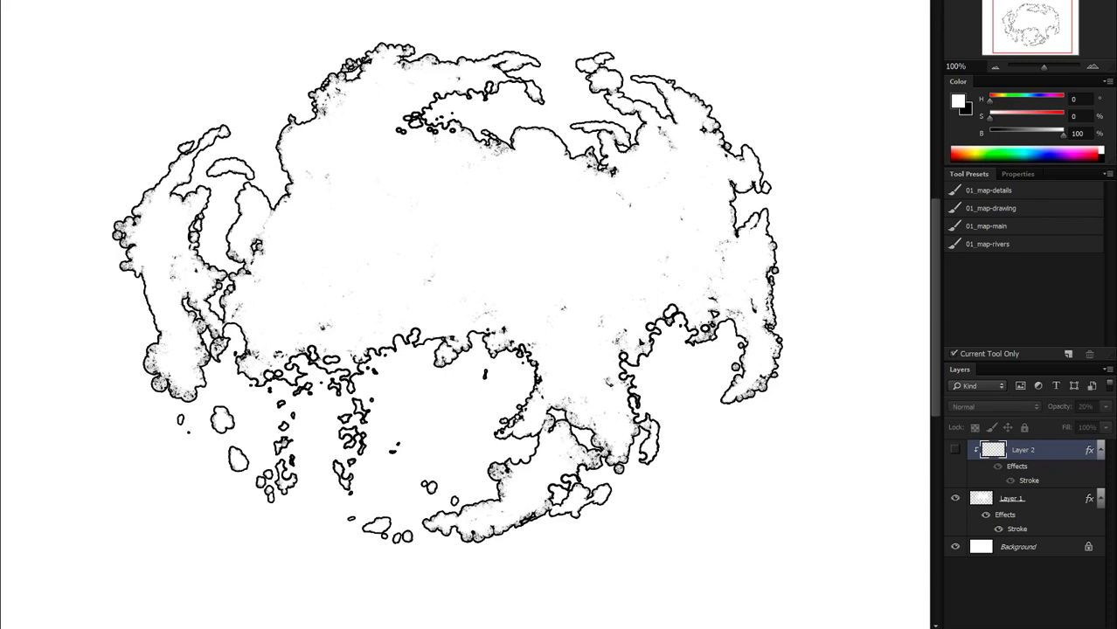
{"action": "left_click", "coordinate": [308, 590]}
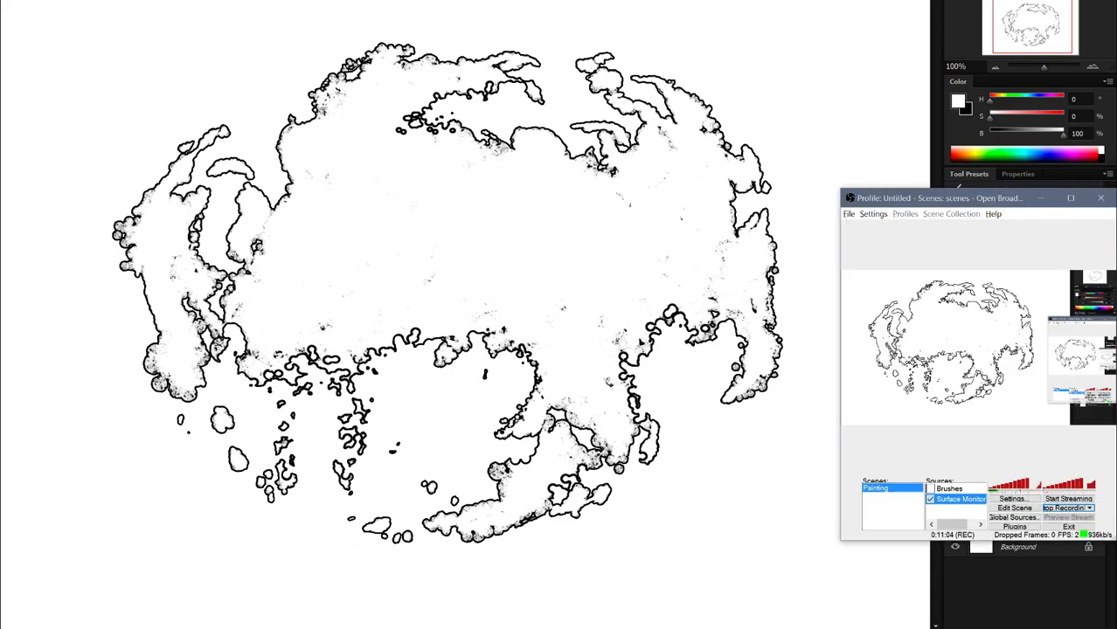